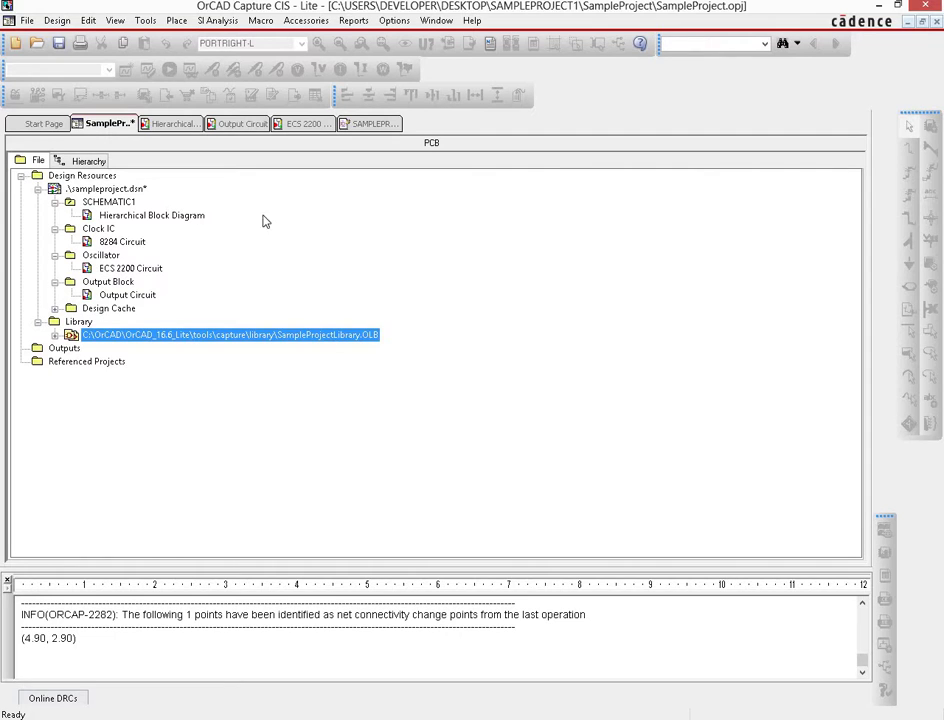
- Open the 8284 Circuit page and set the title block title to Clock IC Circuit
double_click(137, 245)
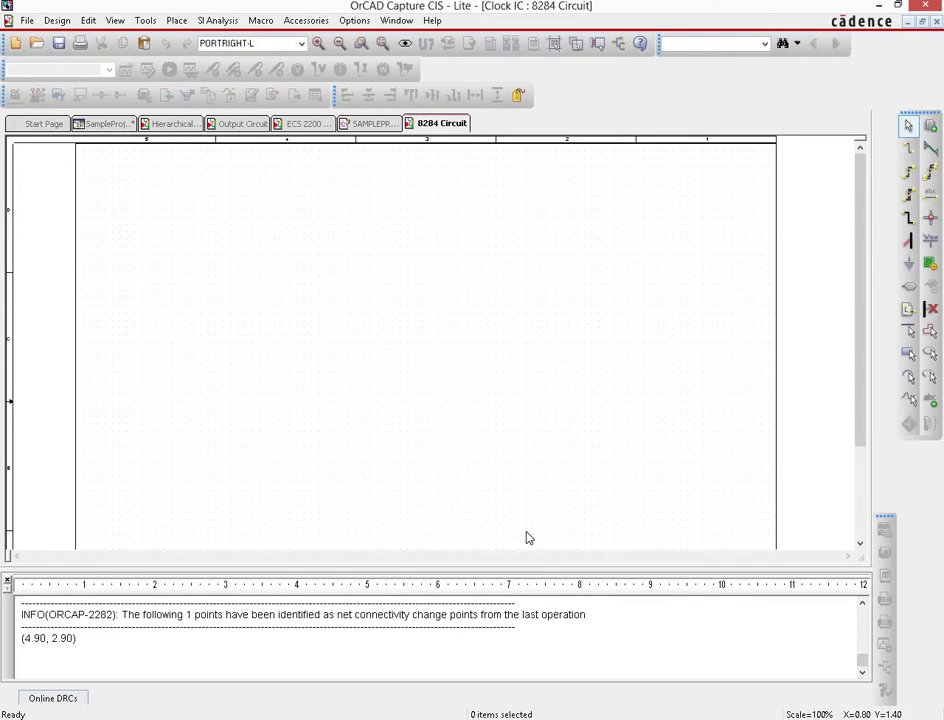
left_click_drag(860, 362, 860, 452)
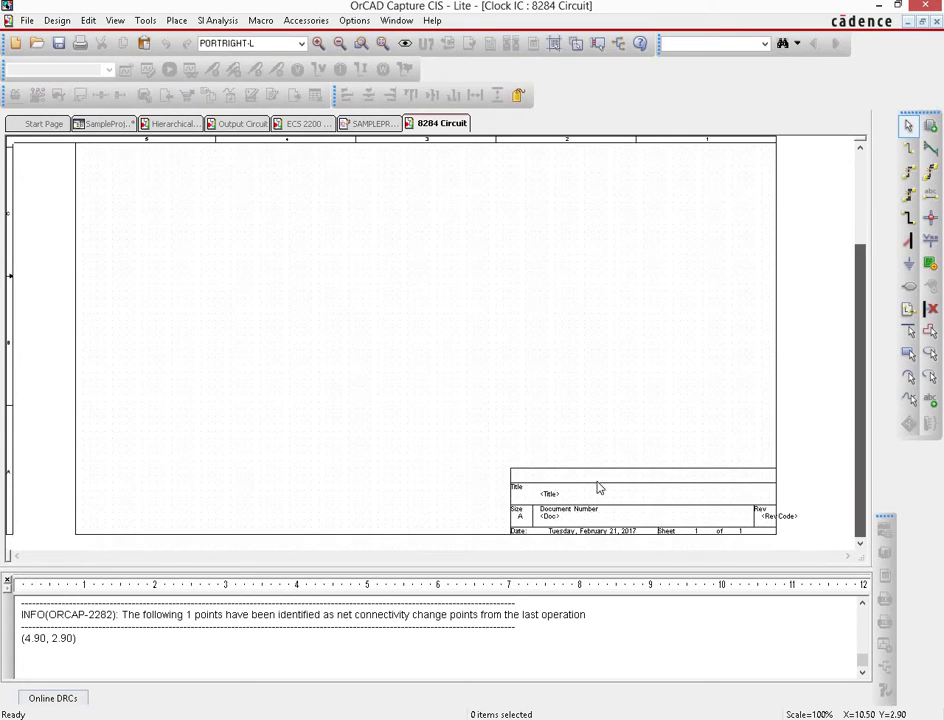
double_click(547, 495)
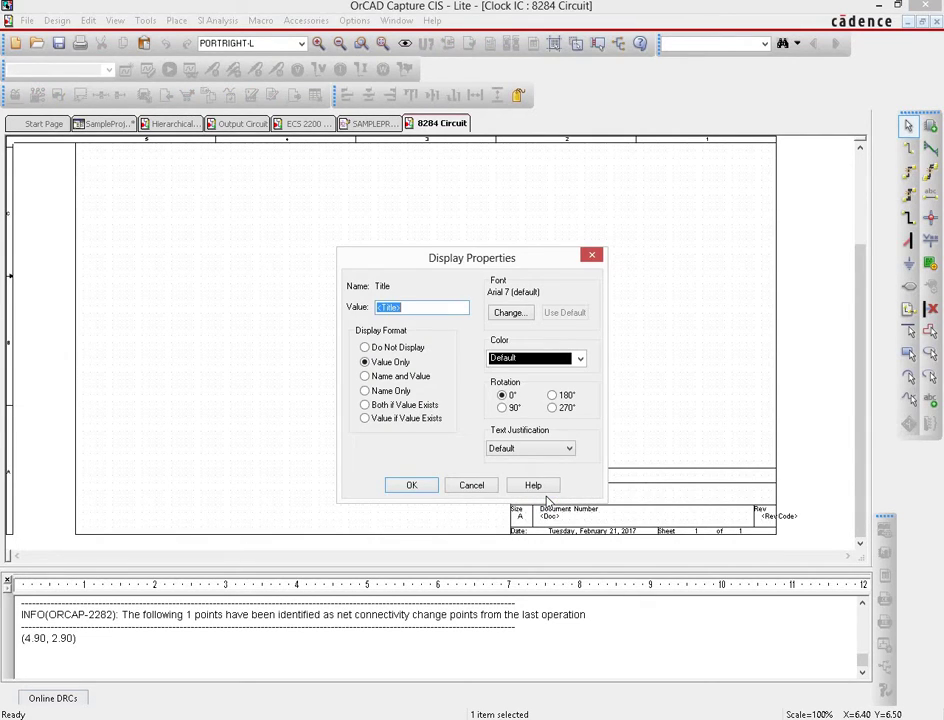
type("Clock IC Circuit")
left_click(411, 485)
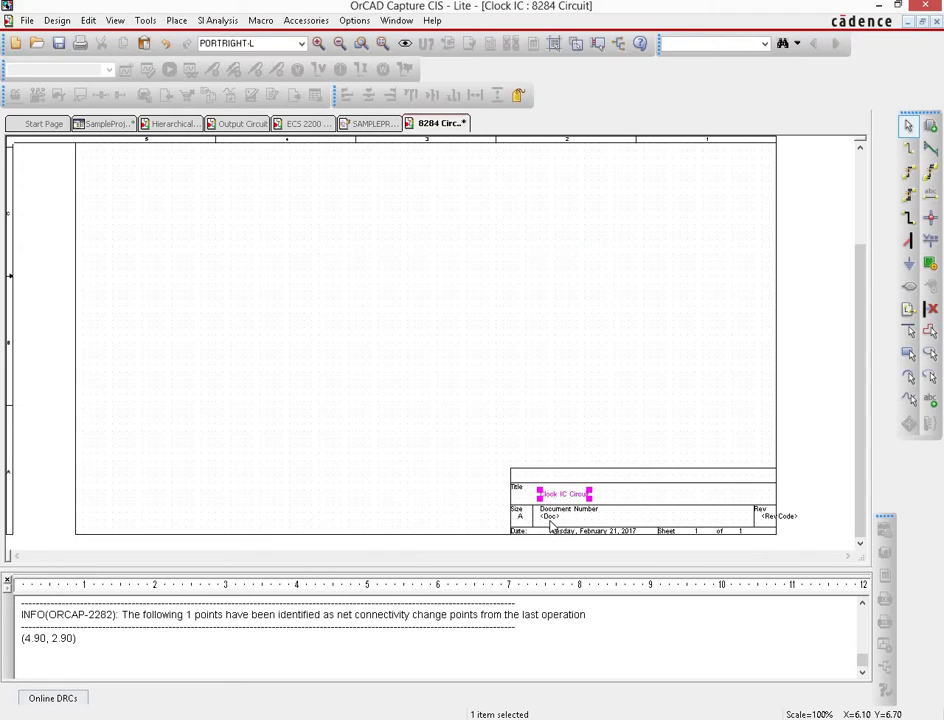
- Set the title block document number to 2 and revision code to 1
double_click(550, 517)
type("2")
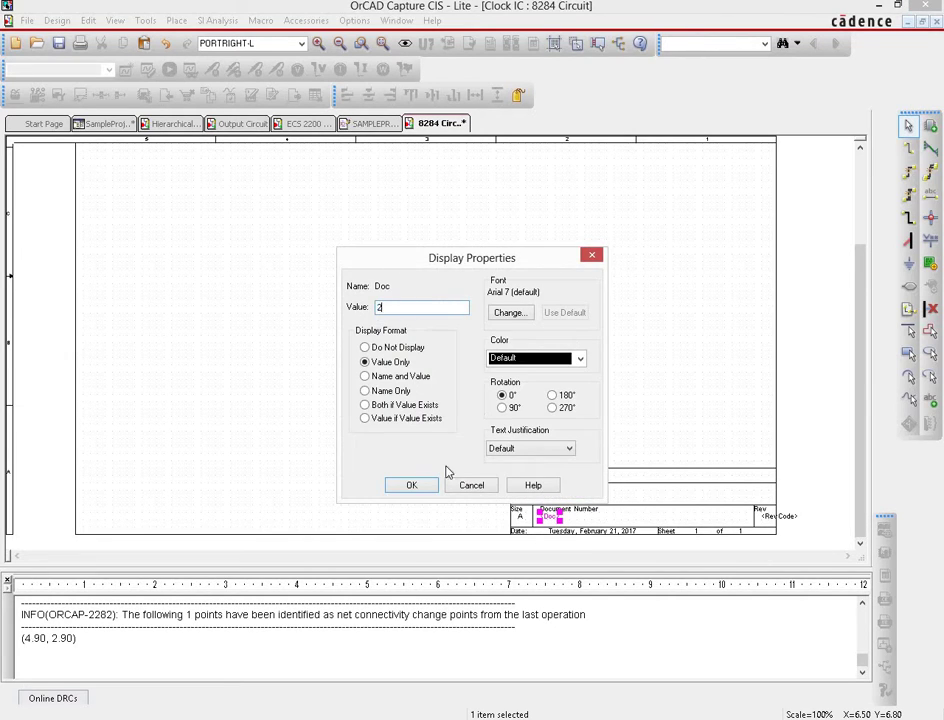
left_click(428, 491)
double_click(770, 518)
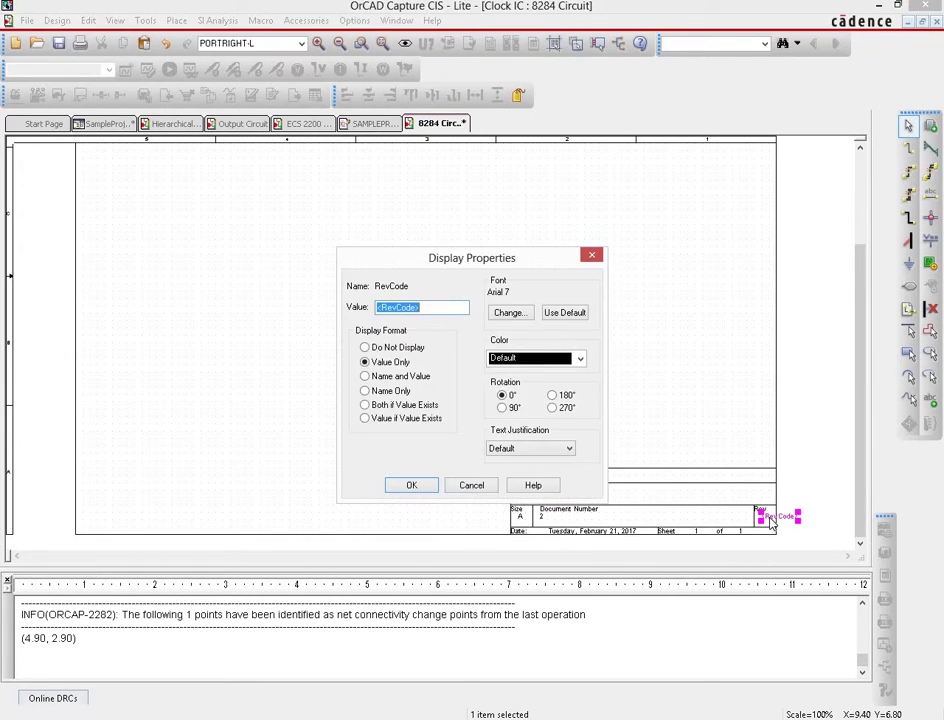
type("1")
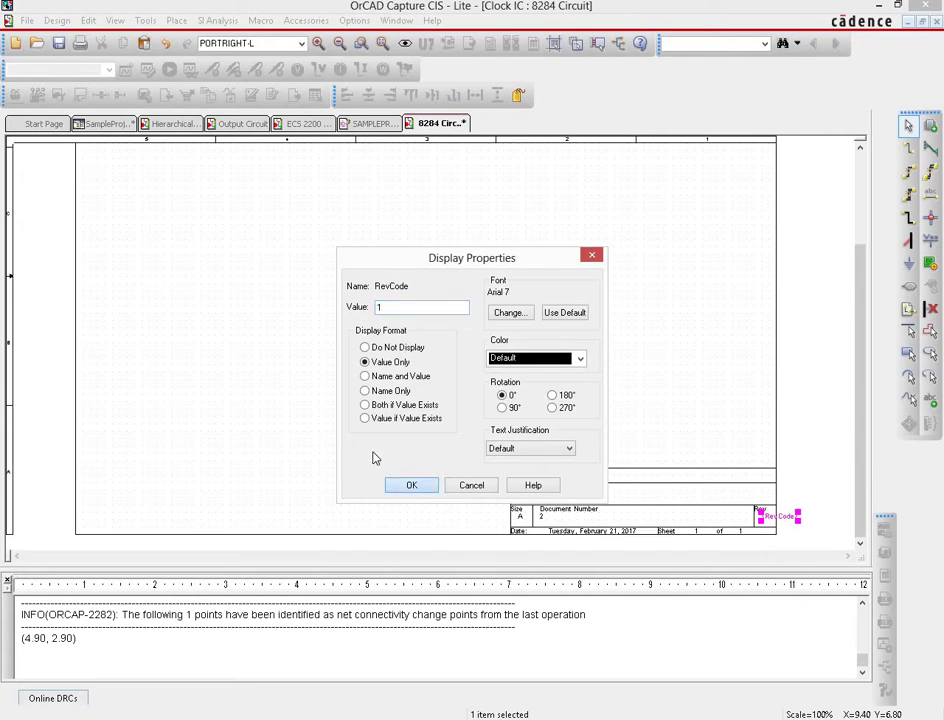
left_click(411, 485)
left_click(365, 268)
scroll(365, 268, "up", 3)
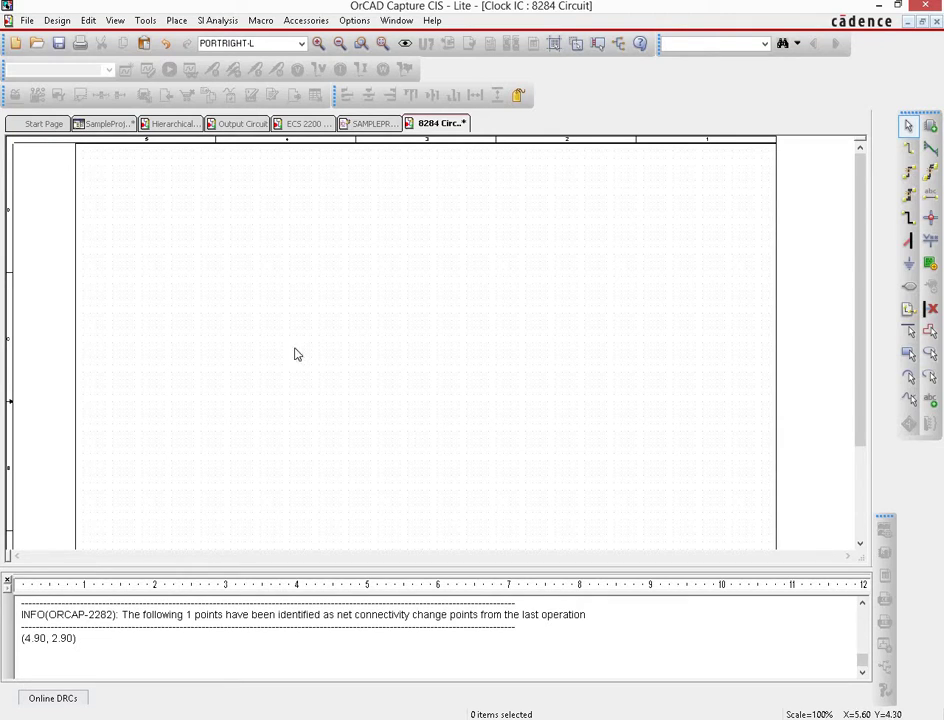
- Add new part Sample_Project_8284A with prefix U to SampleProjectLibrary.OLB
left_click(908, 125)
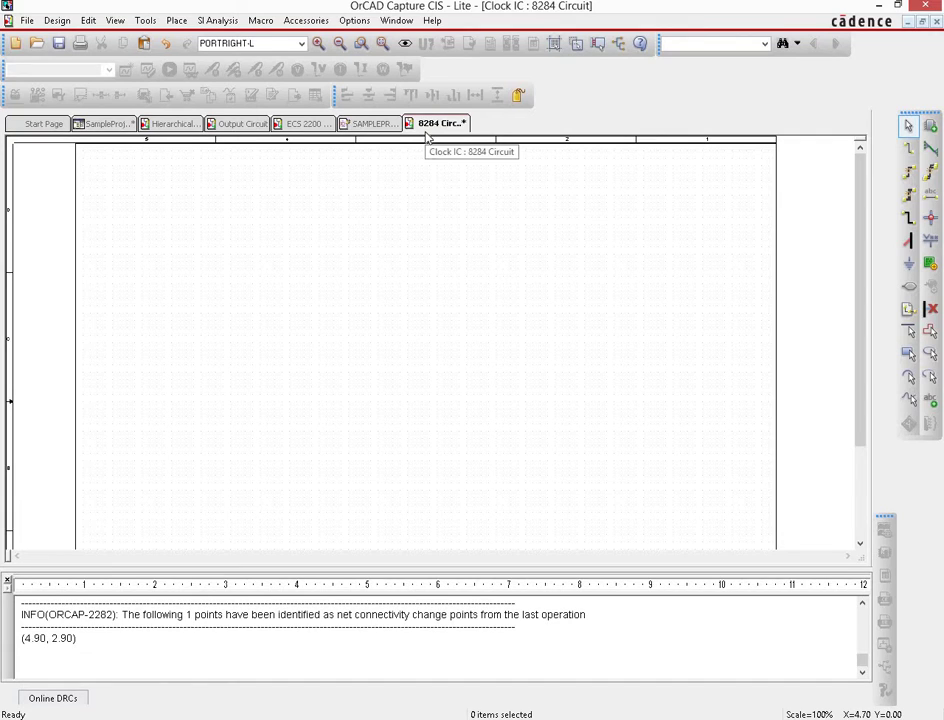
left_click(100, 124)
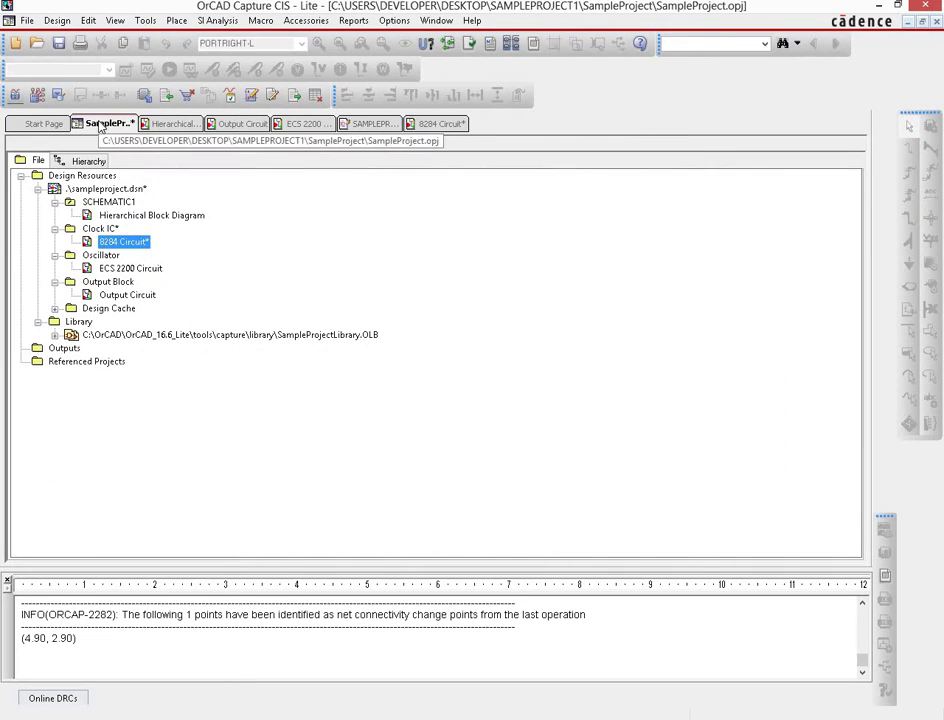
left_click(107, 338)
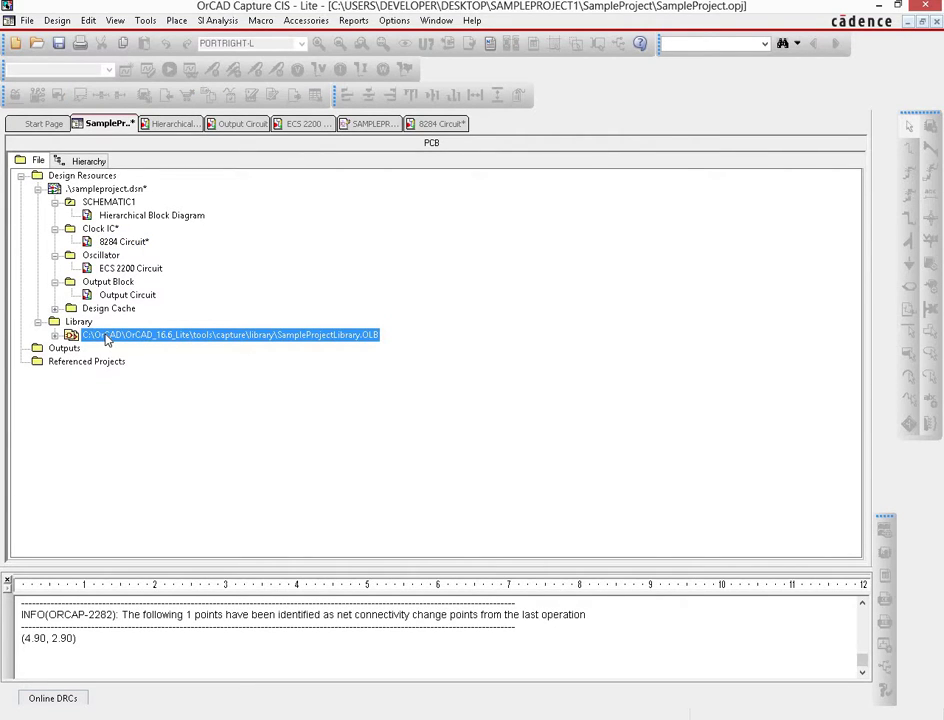
right_click(139, 338)
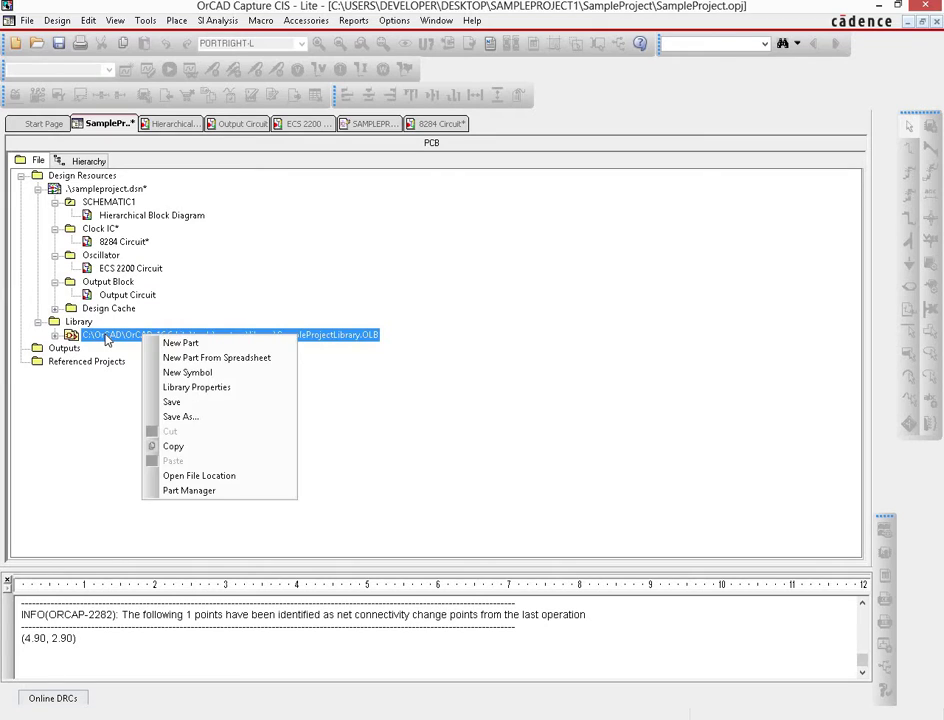
left_click(196, 342)
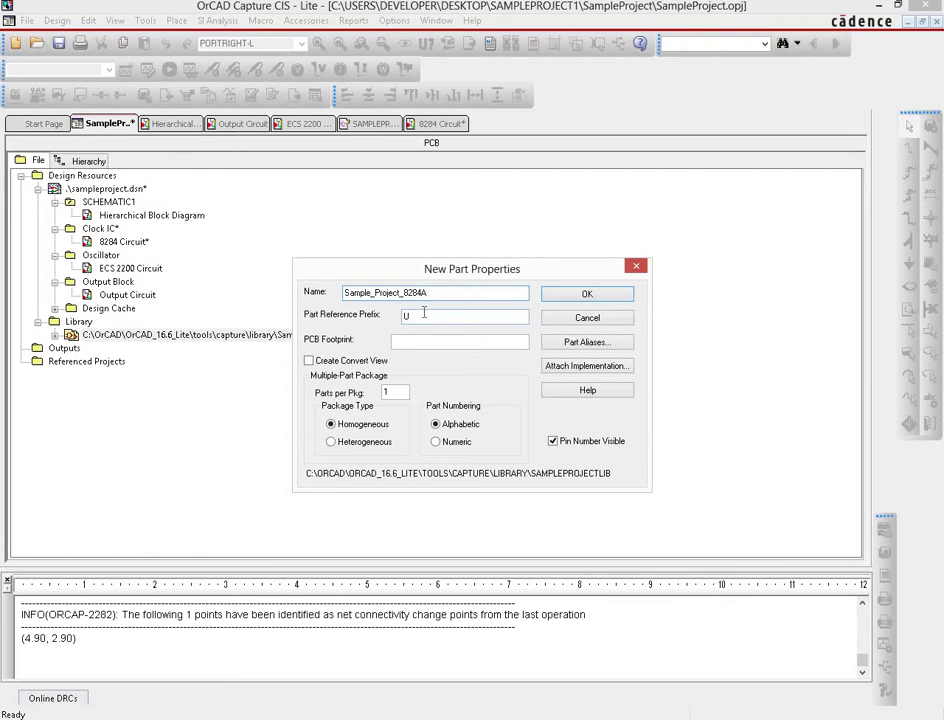
left_click(587, 294)
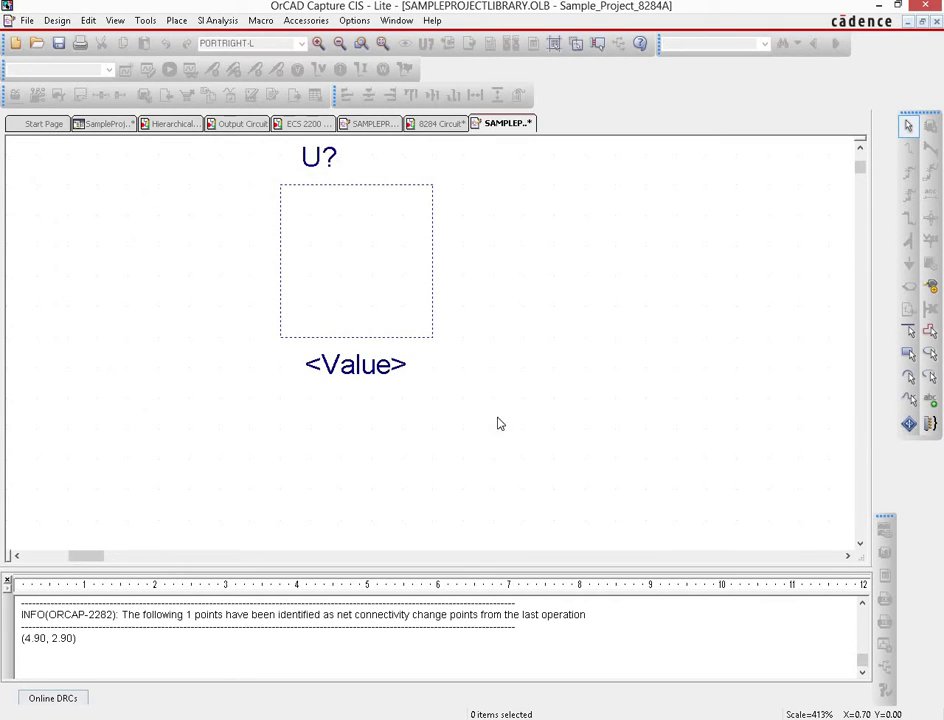
- Draw a tall rectangle body starting at the part outline's top-left corner
left_click(908, 353)
mouse_move(281, 185)
left_mouse_down()
mouse_move(520, 415)
mouse_move(535, 608)
mouse_move(554, 361)
left_mouse_up()
left_click_drag(563, 423, 614, 422)
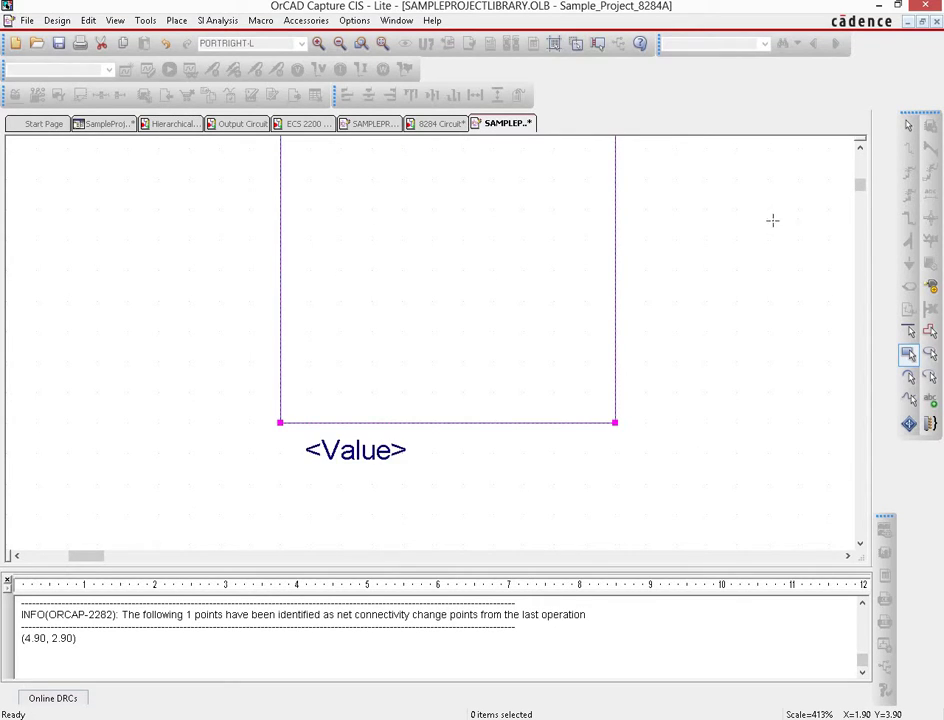
left_click(863, 158)
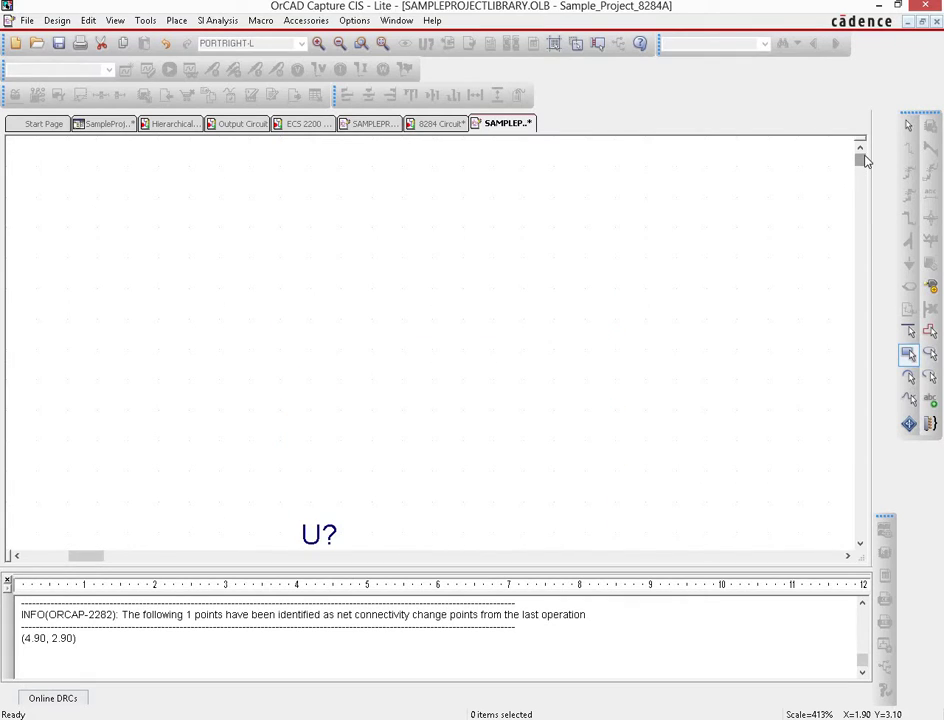
scroll(862, 172, "down", 3)
scroll(861, 172, "up", 3)
scroll(861, 172, "down", 3)
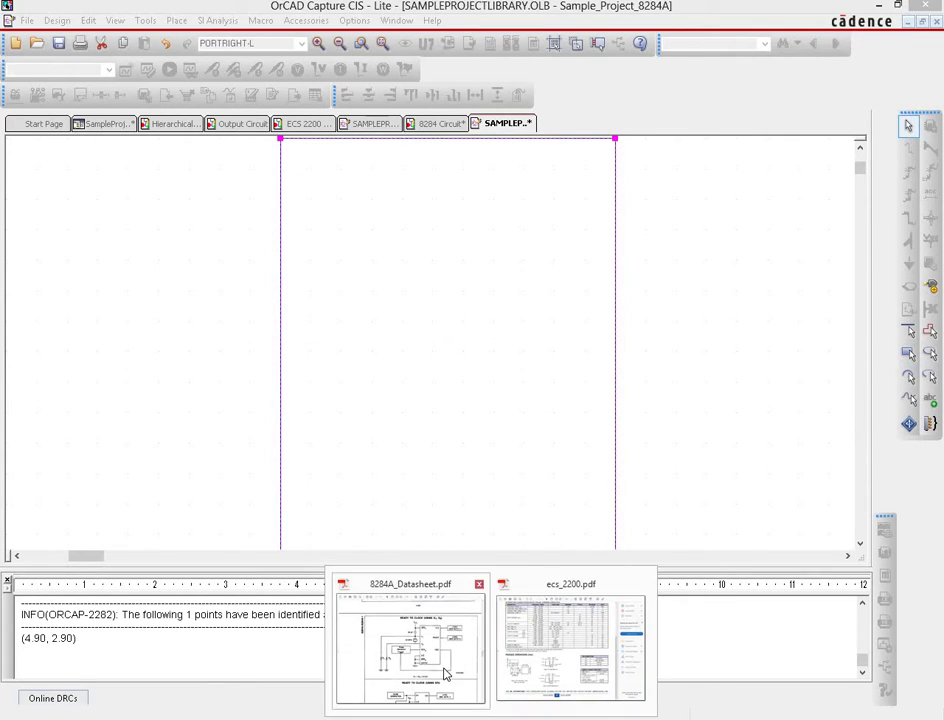
- Bring up 8284A_Datasheet.pdf and scroll to the page 2 connection diagrams
left_click(446, 674)
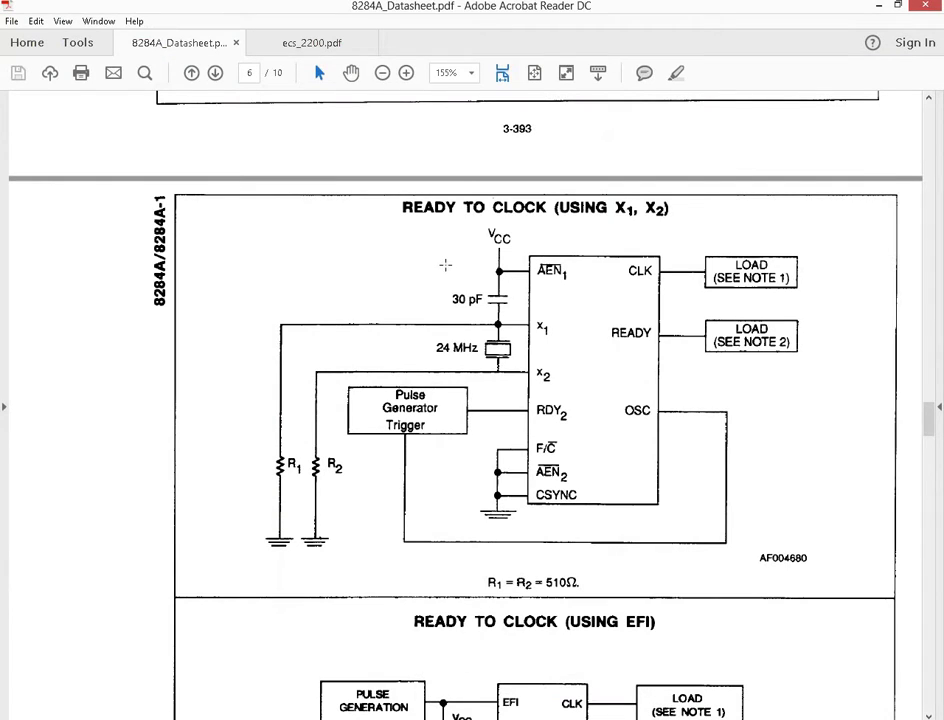
left_click_drag(919, 419, 915, 136)
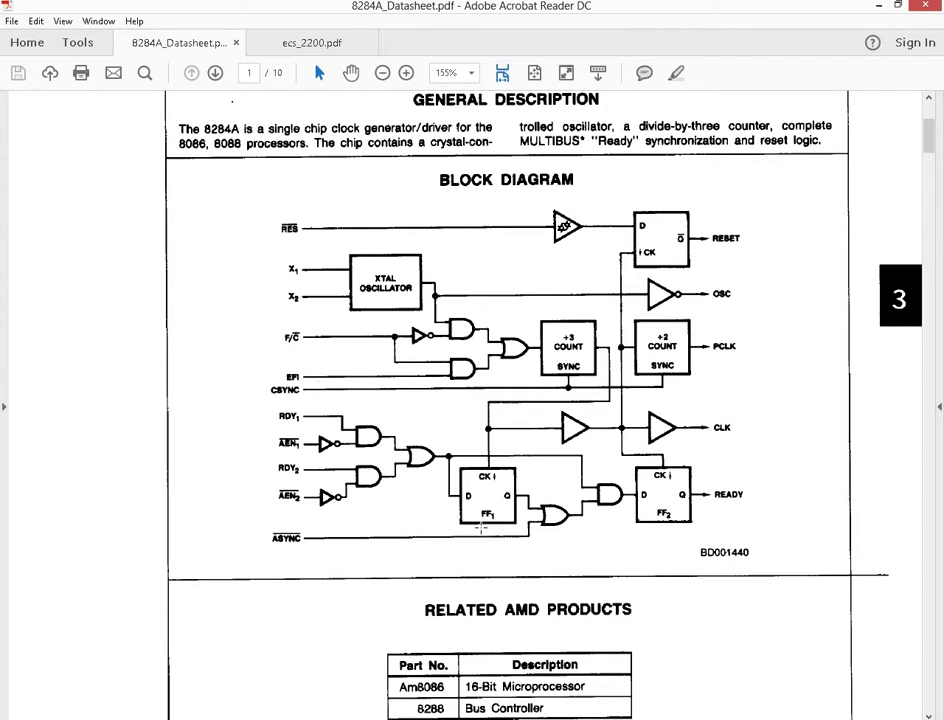
scroll(344, 521, "down", 3)
scroll(344, 521, "down", 10)
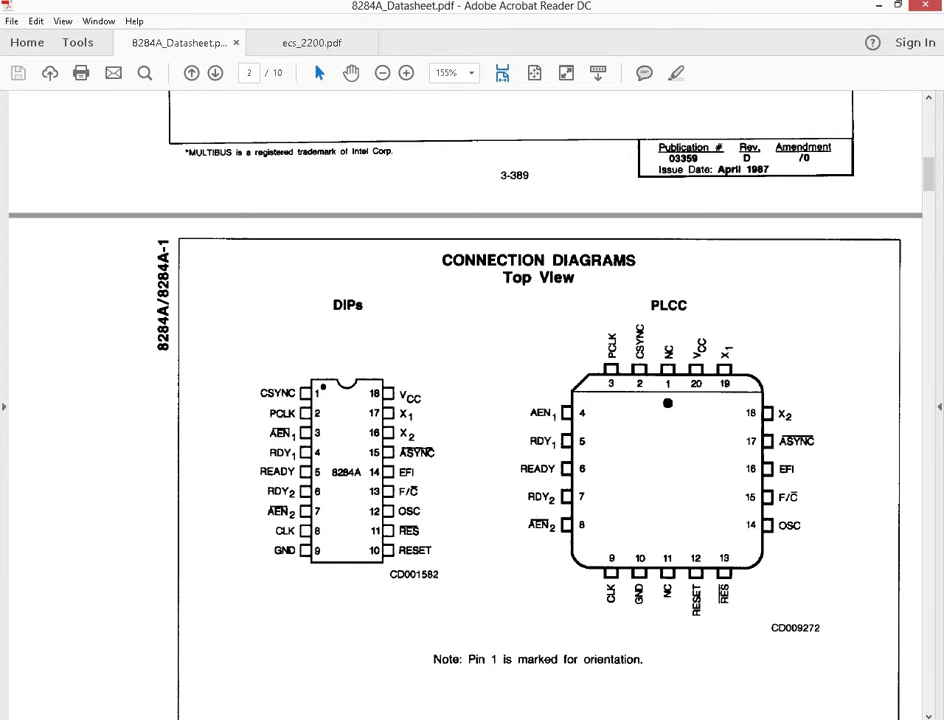
- Add PCLK as output pin 2 on the body's right edge
left_click(531, 715)
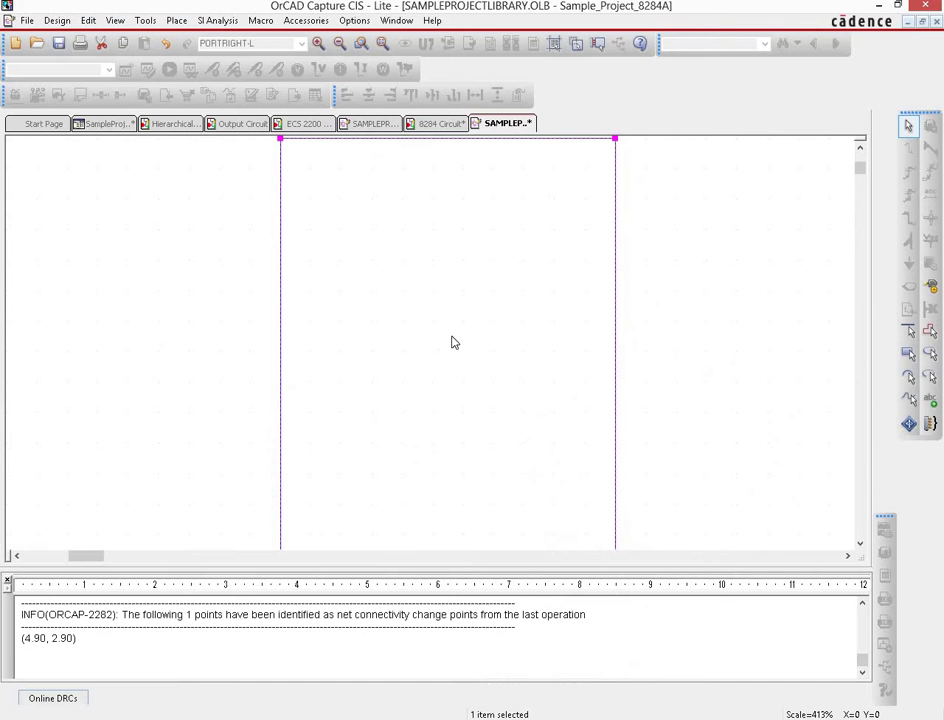
scroll(590, 229, "up", 1)
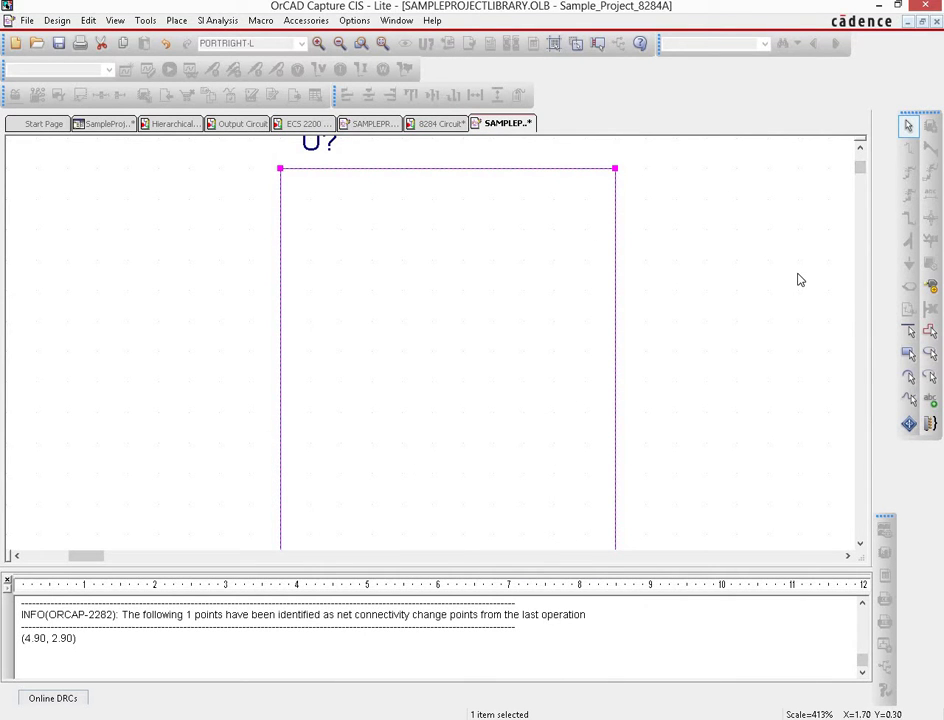
left_click(930, 286)
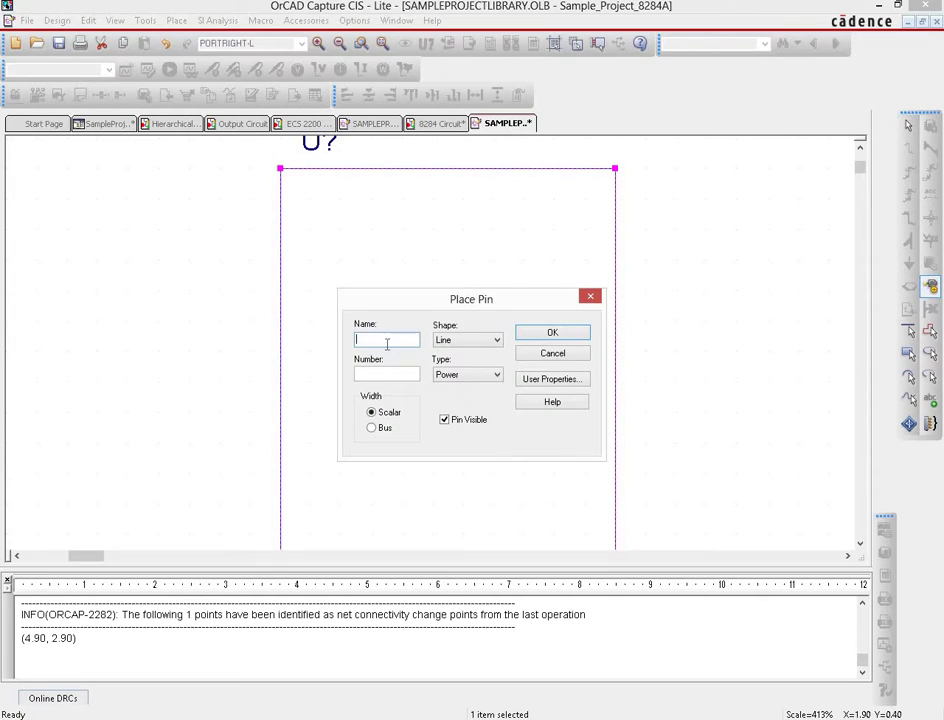
type("PCLK")
left_click(391, 371)
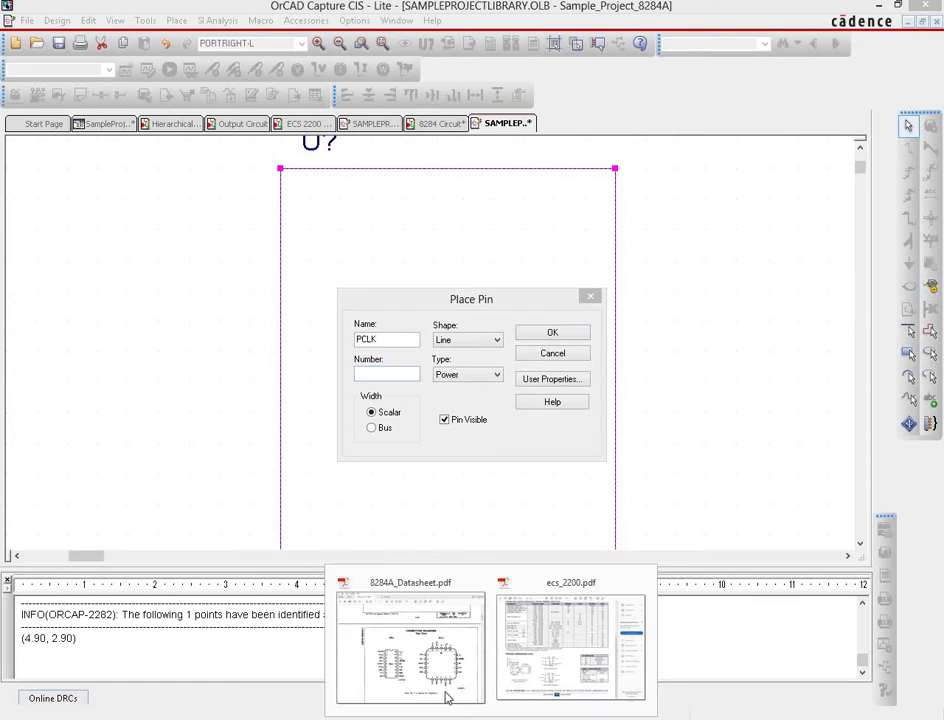
left_click(450, 678)
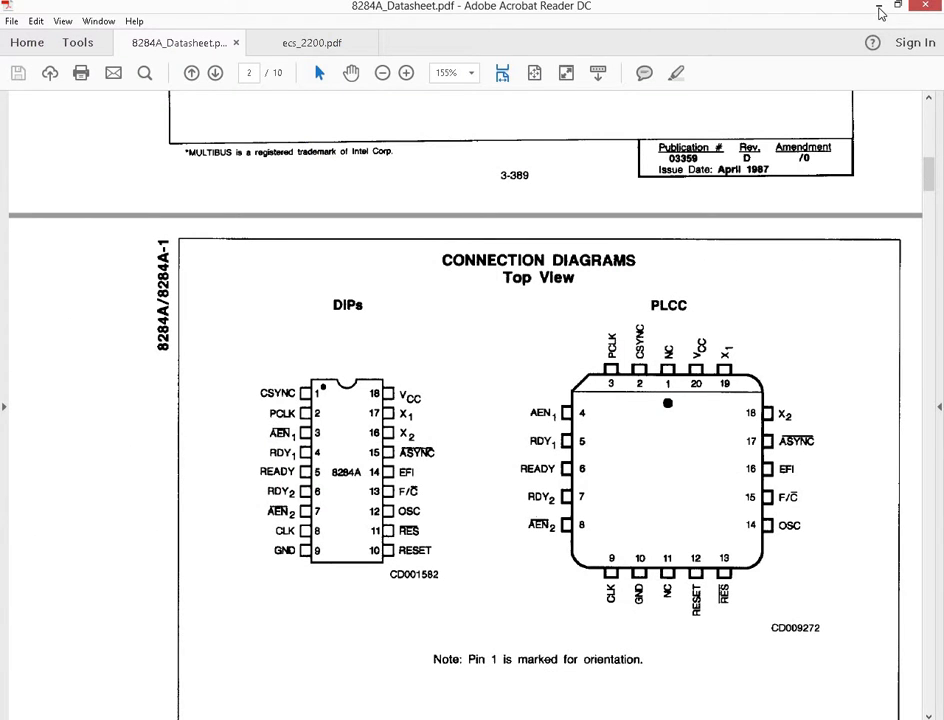
left_click(878, 6)
type("2")
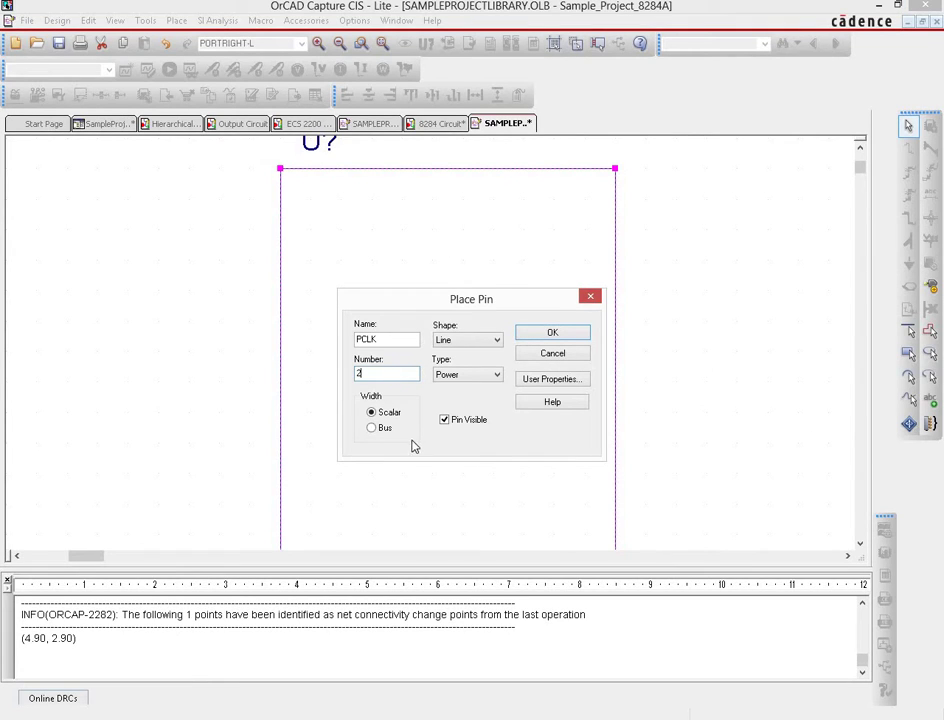
left_click(473, 378)
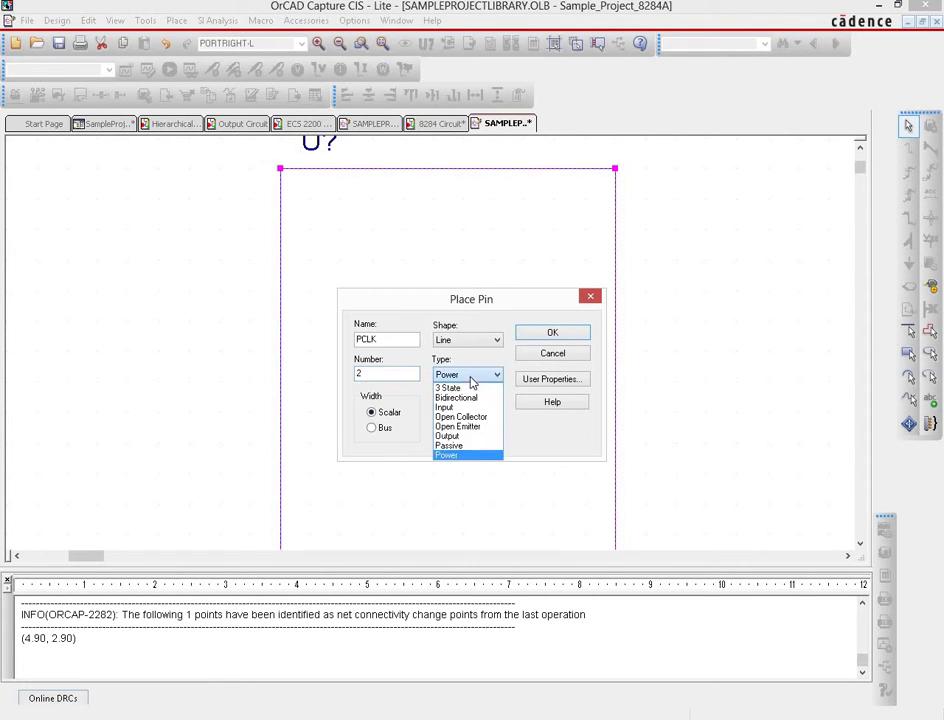
left_click(452, 441)
left_click(536, 338)
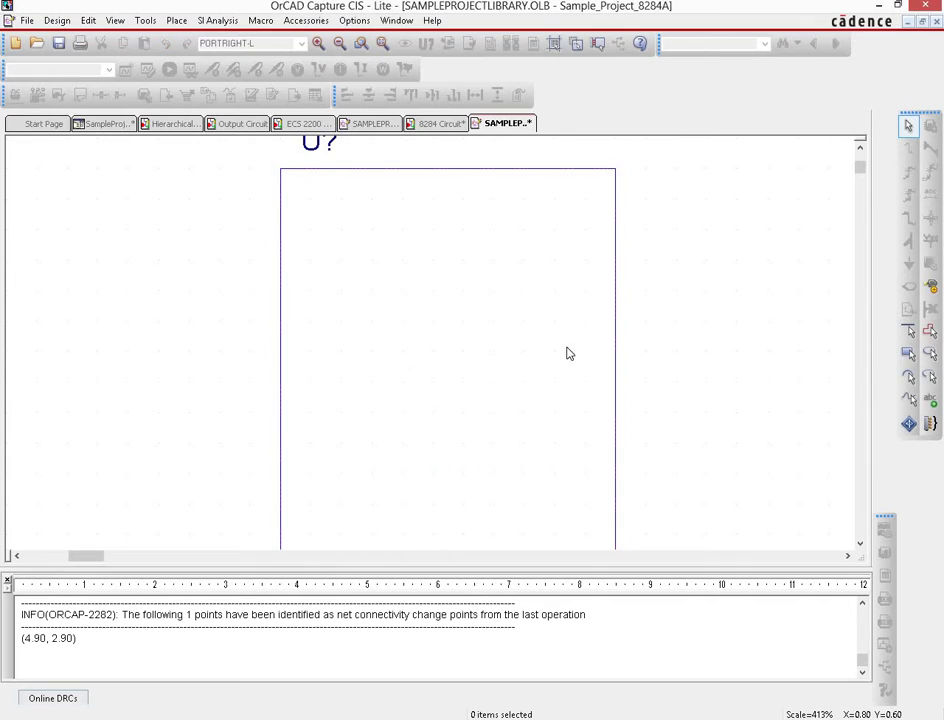
left_click(618, 202)
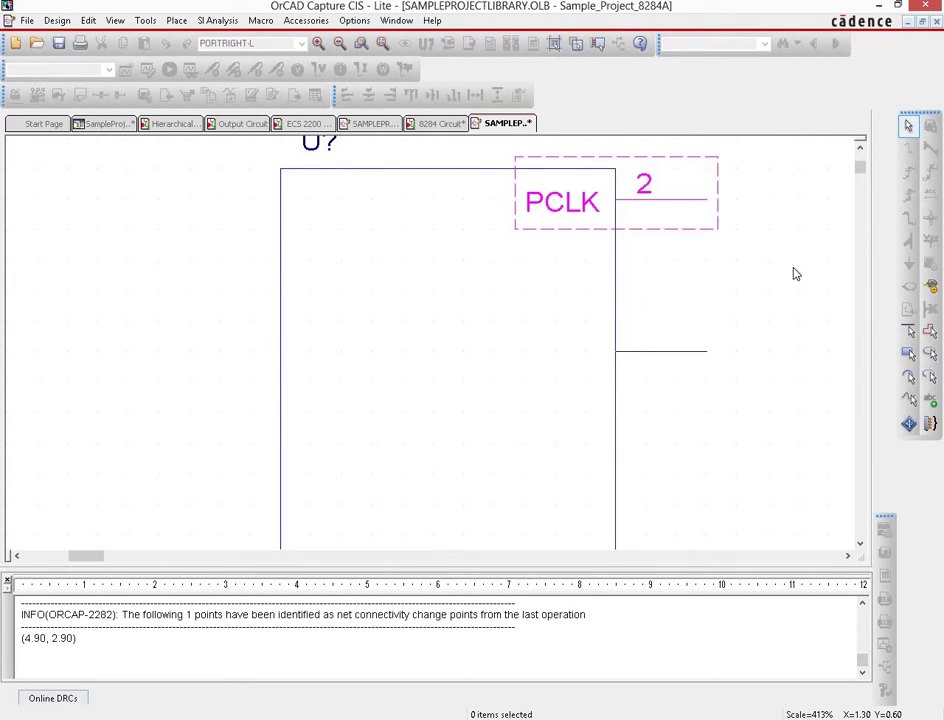
- Add pin CLK, number 8, below PCLK on the right edge
key("shift+p")
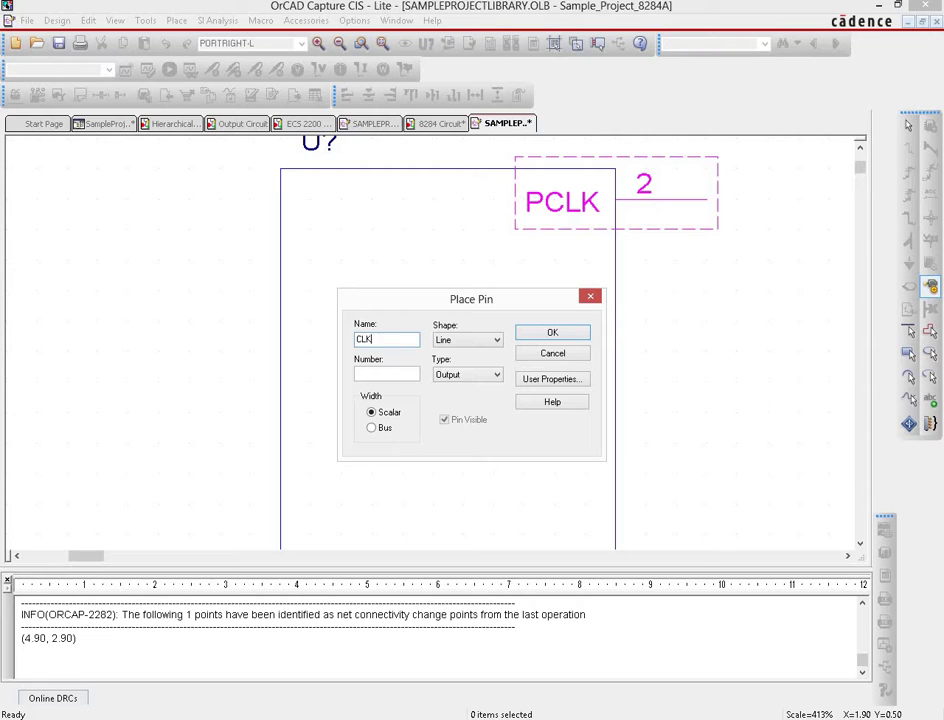
left_click(372, 374)
left_click(384, 640)
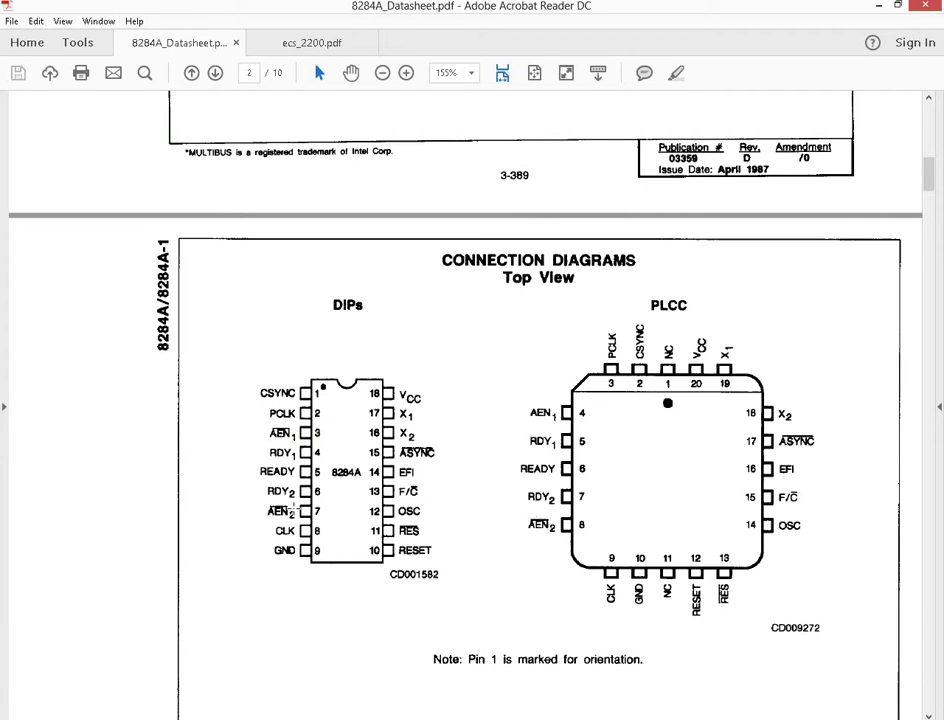
left_click(878, 5)
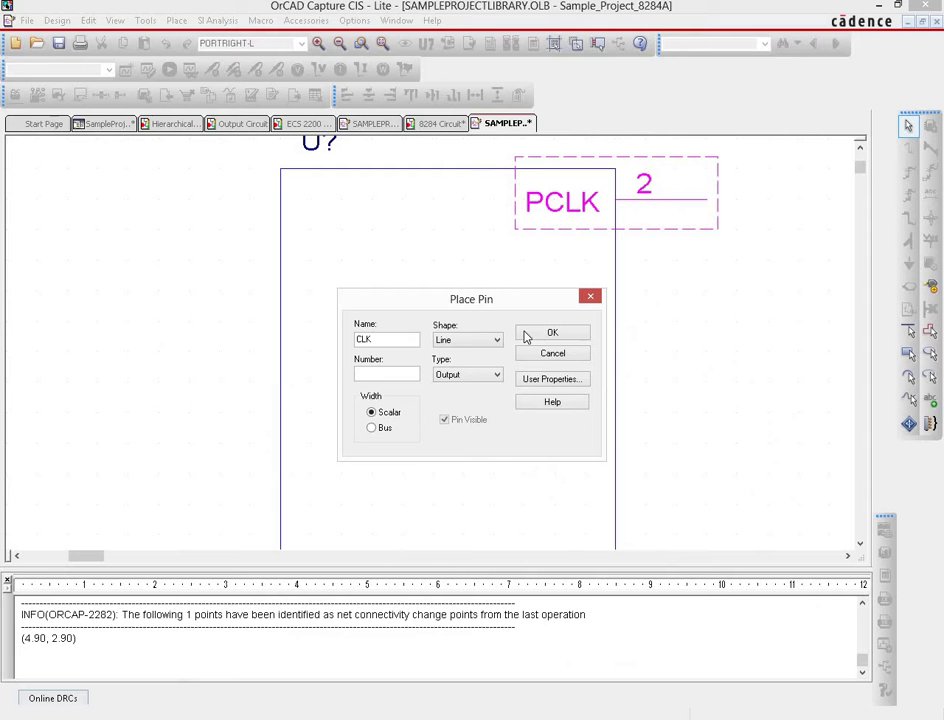
type("8")
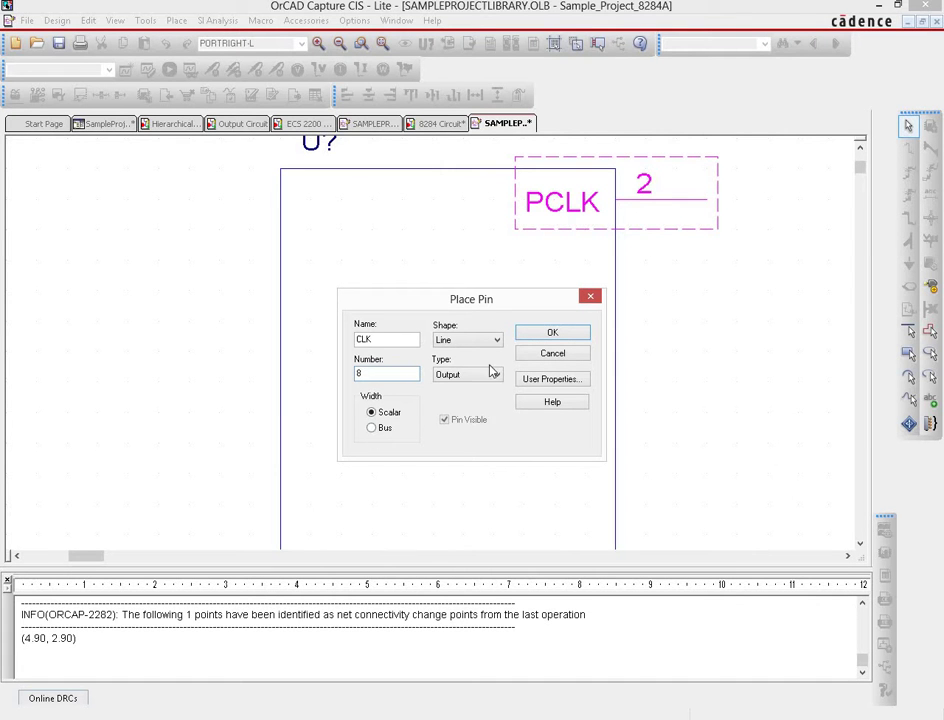
left_click(570, 331)
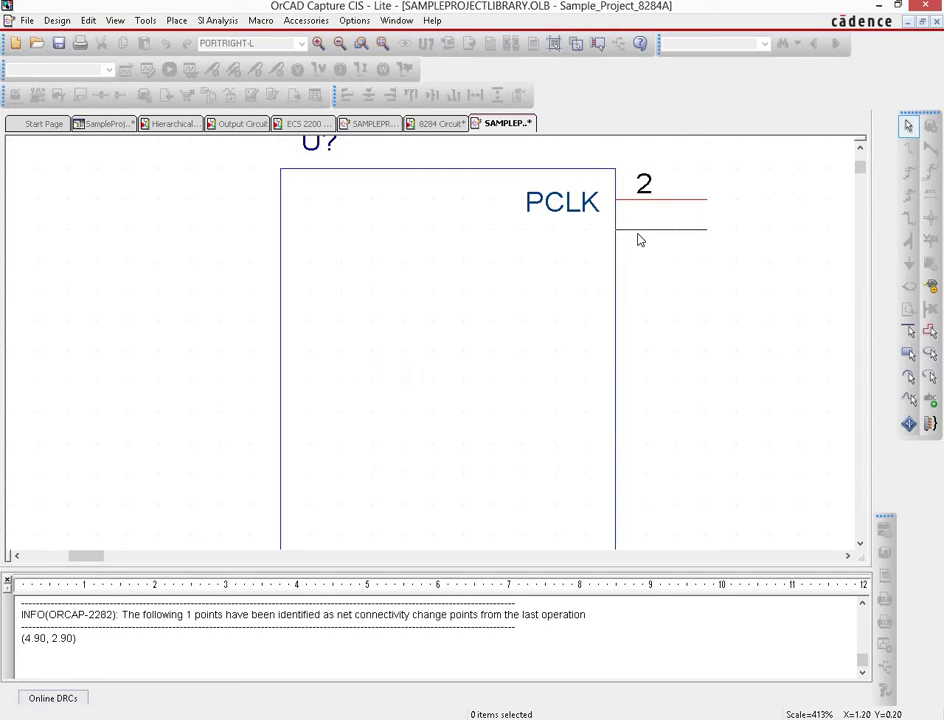
left_click(640, 238)
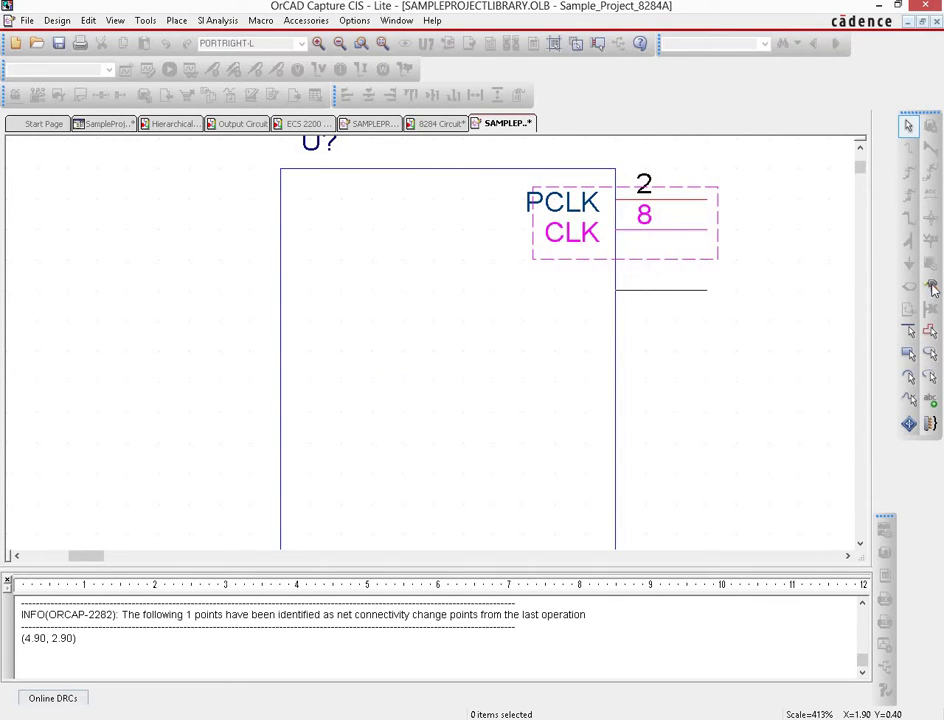
- Add pin READY, number 5, below CLK
key("p")
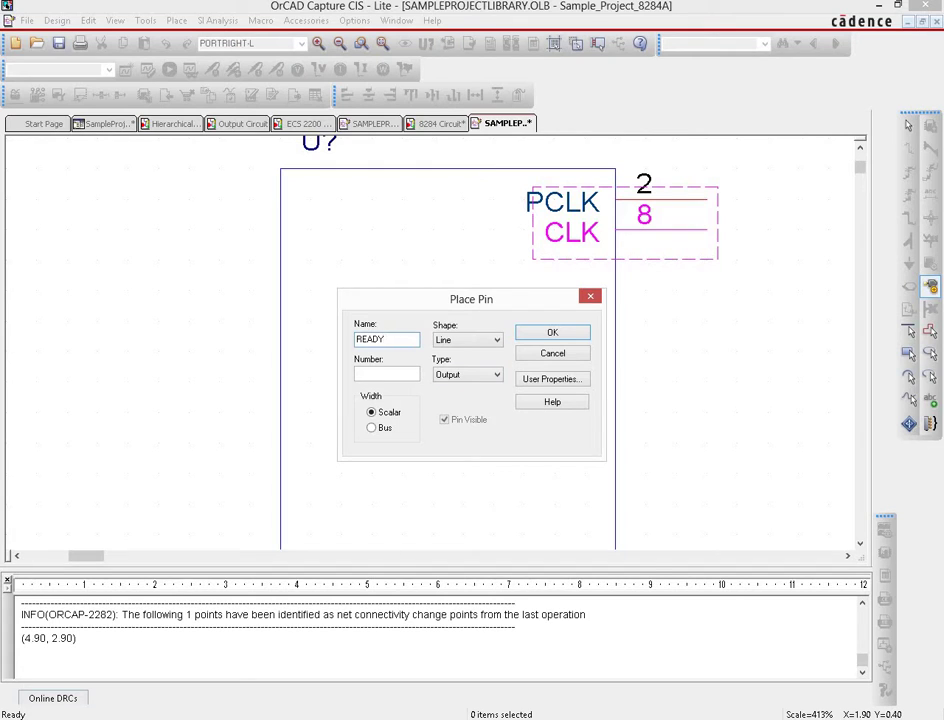
left_click(459, 694)
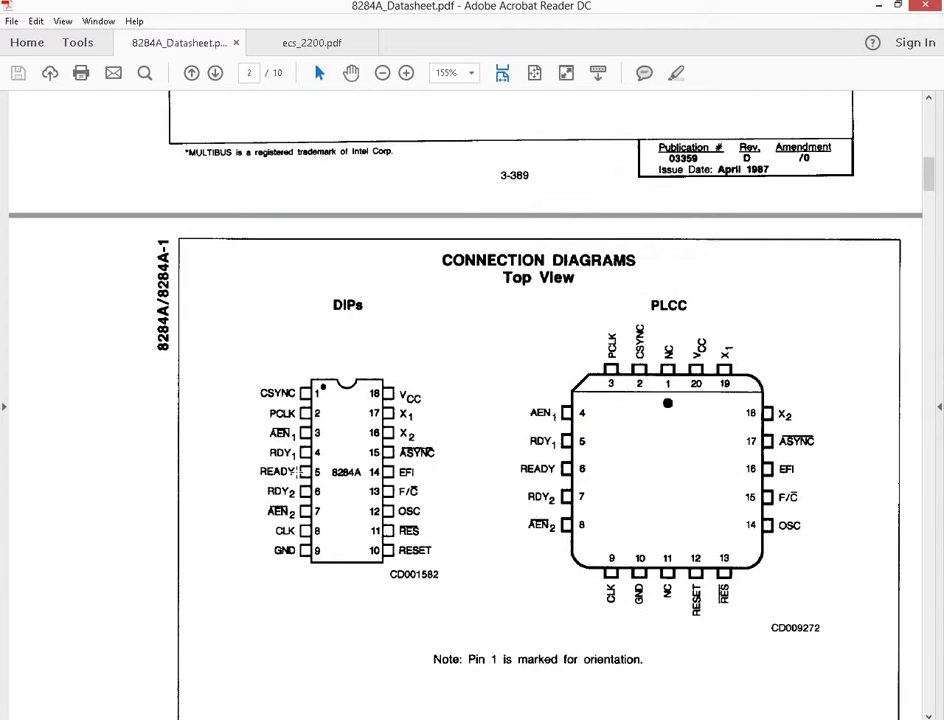
left_click(879, 8)
left_click(388, 374)
type("5")
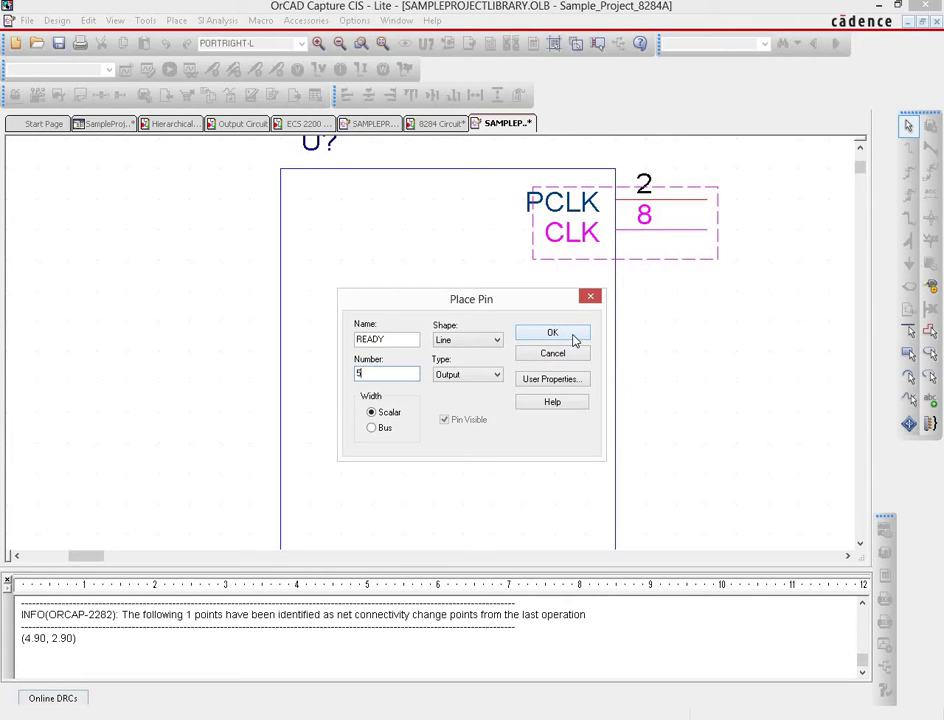
left_click(552, 333)
left_click(563, 260)
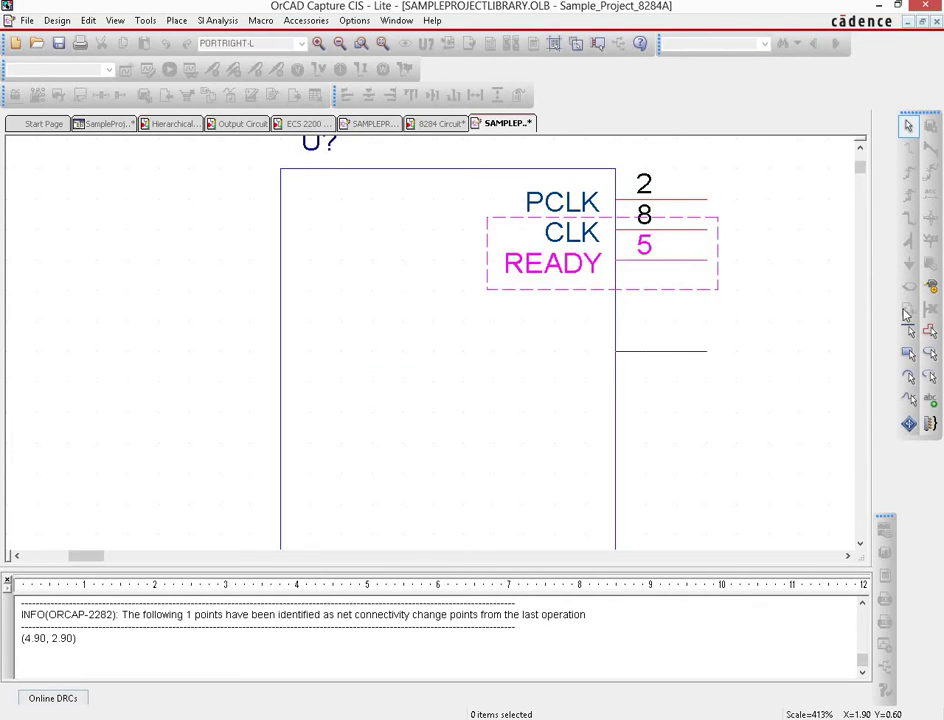
- Add pin OSC, number 12, below READY after checking the datasheet
left_click(930, 286)
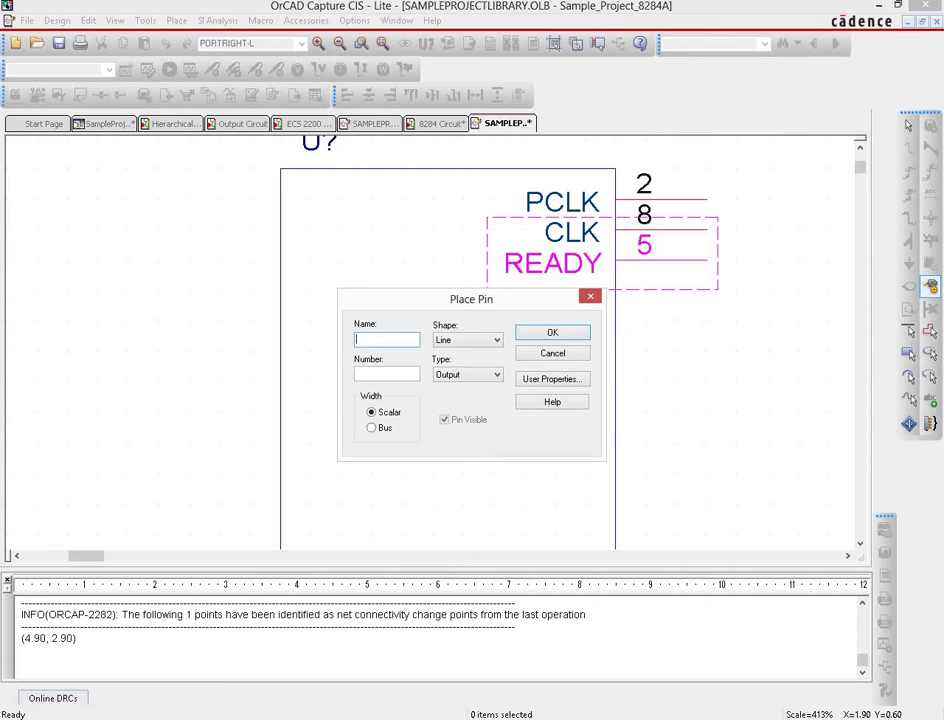
left_click(386, 374)
left_click(443, 716)
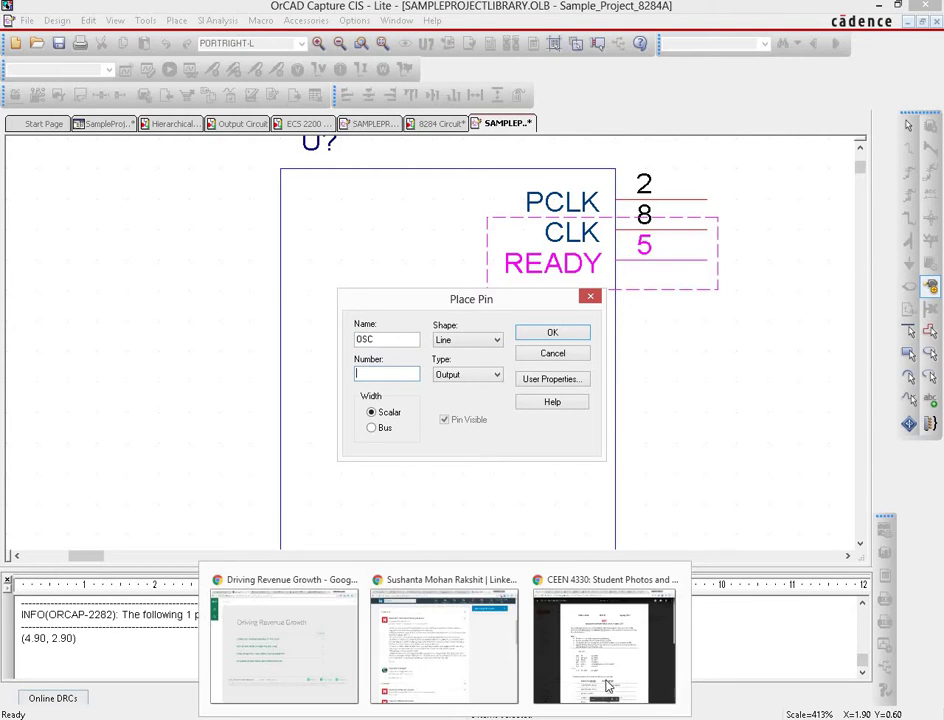
mouse_move(490, 716)
left_click(410, 645)
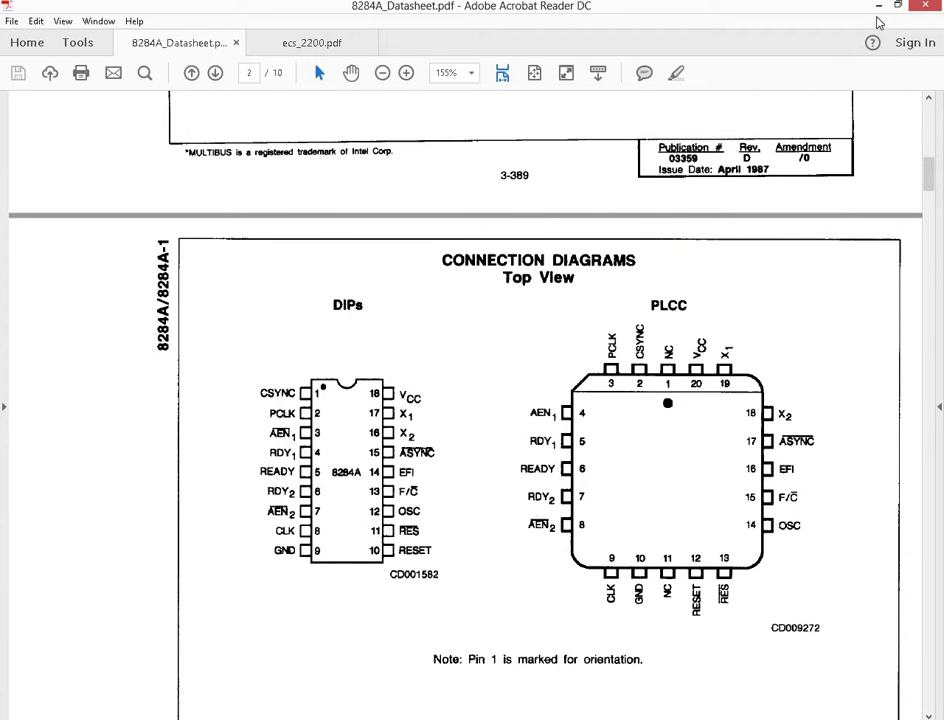
key("alt+Tab")
type("12")
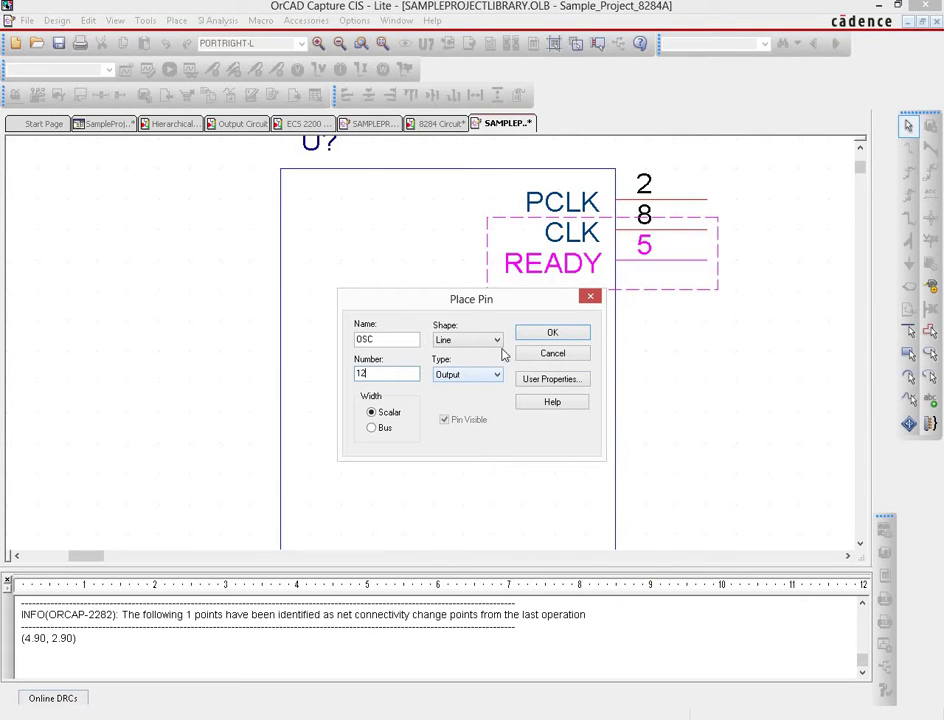
left_click(563, 335)
left_click(633, 291)
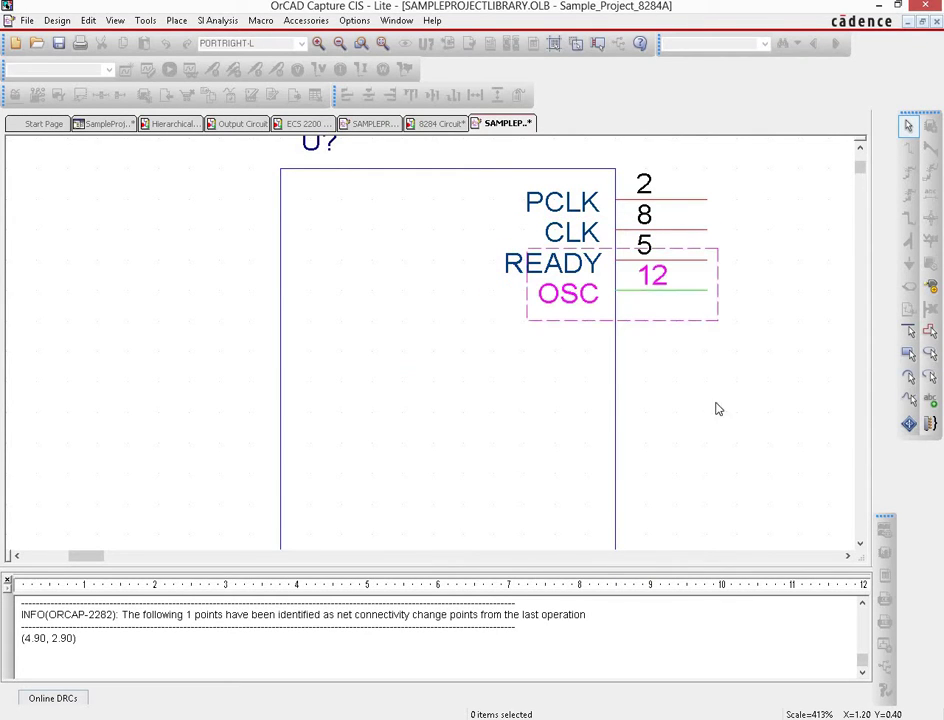
- Define the RESET pin as number 10
key("p")
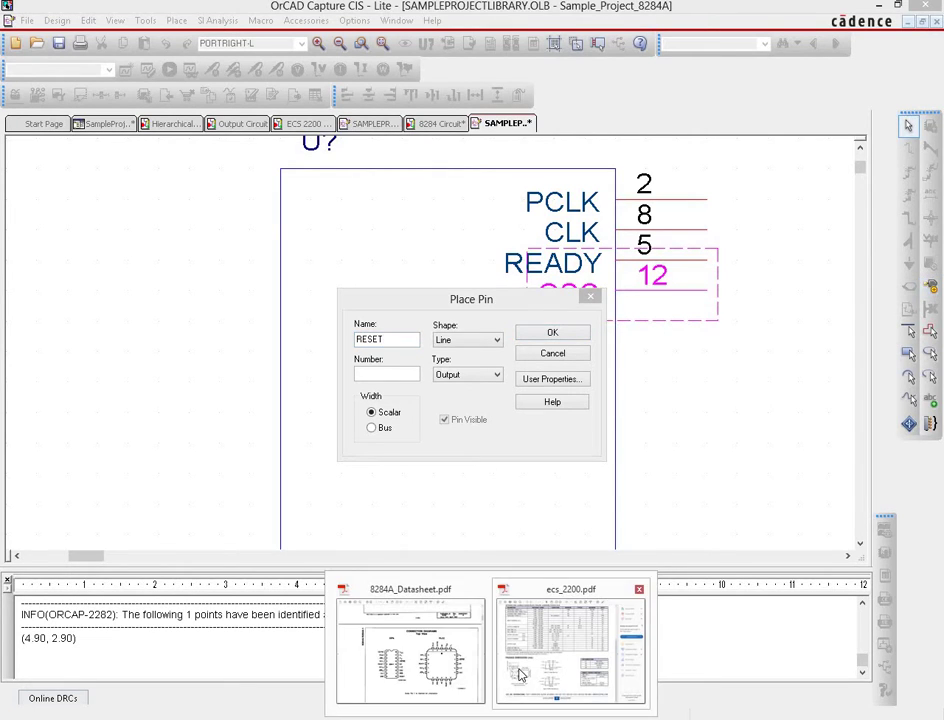
left_click(405, 651)
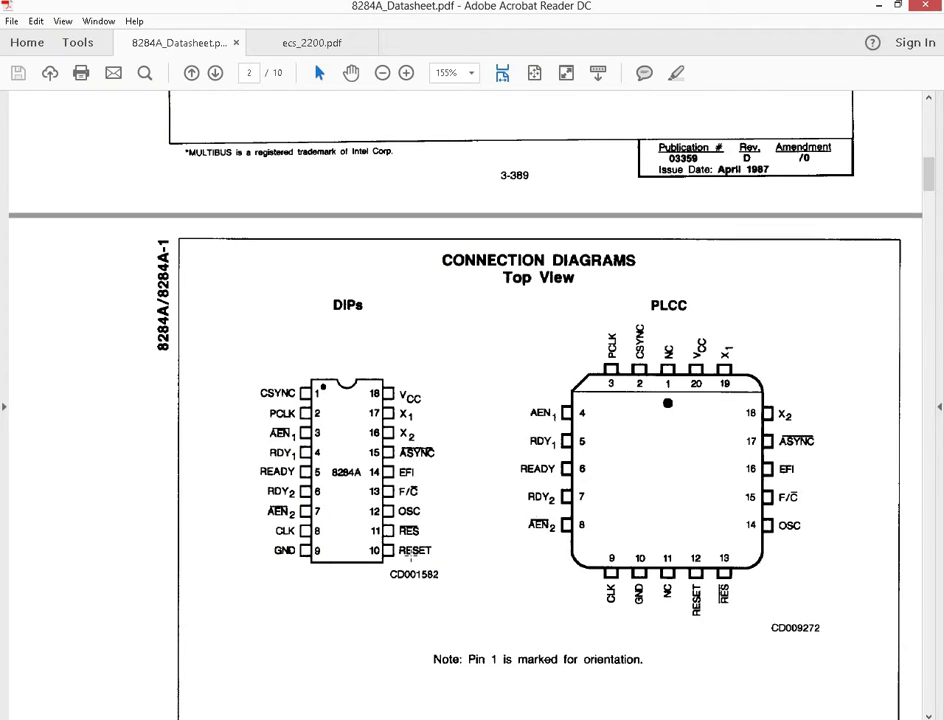
left_click(877, 6)
key("Tab")
type("10")
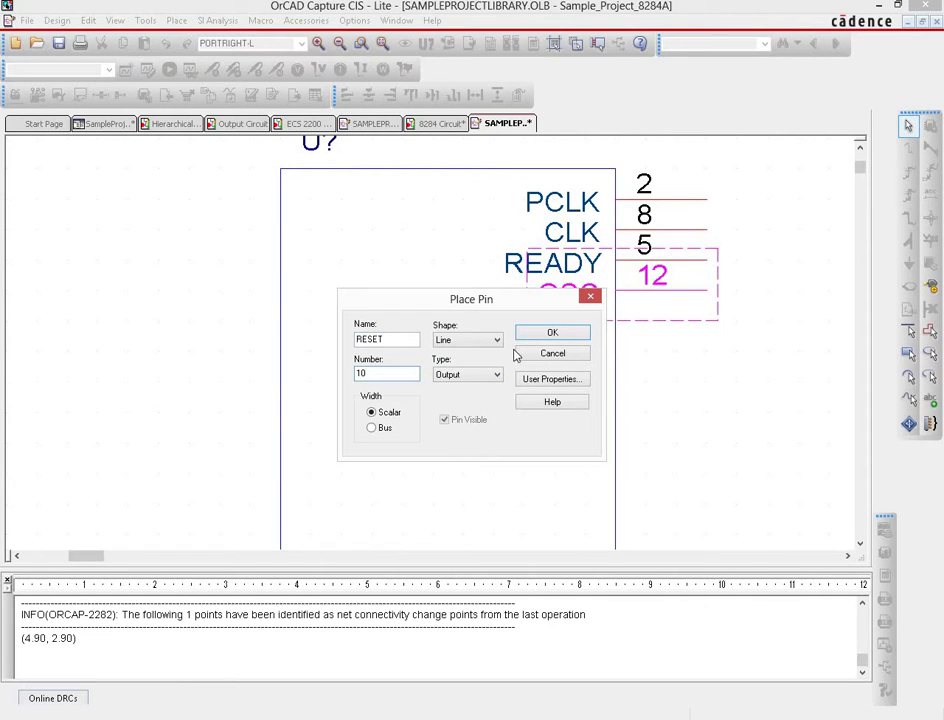
left_click(549, 333)
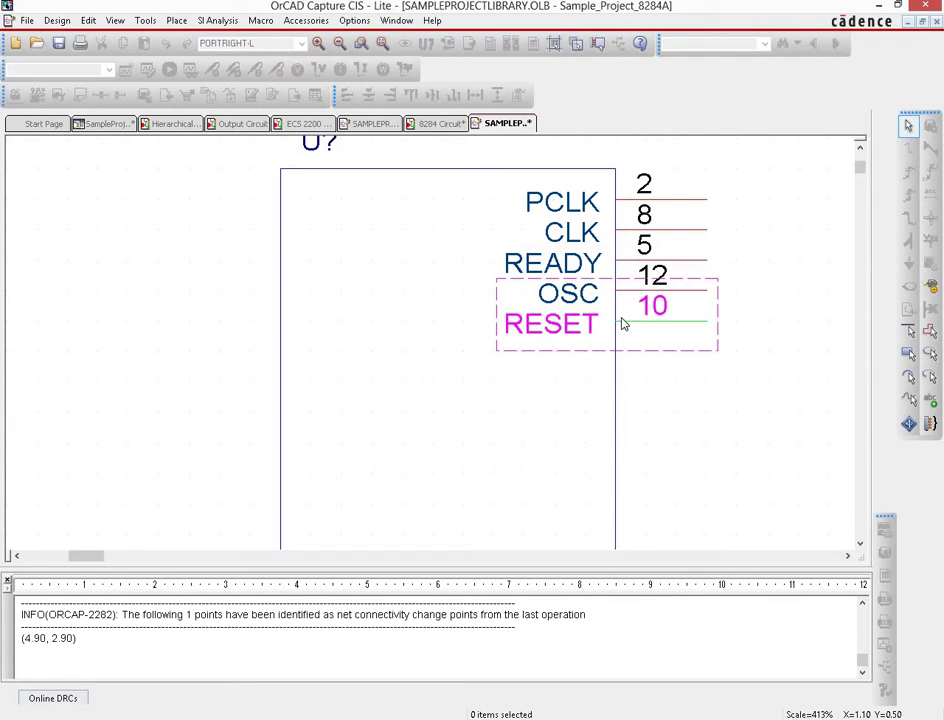
- Place RESET below OSC, then add CSYNC as input pin 1 on the left edge
left_click(621, 323)
left_click(930, 286)
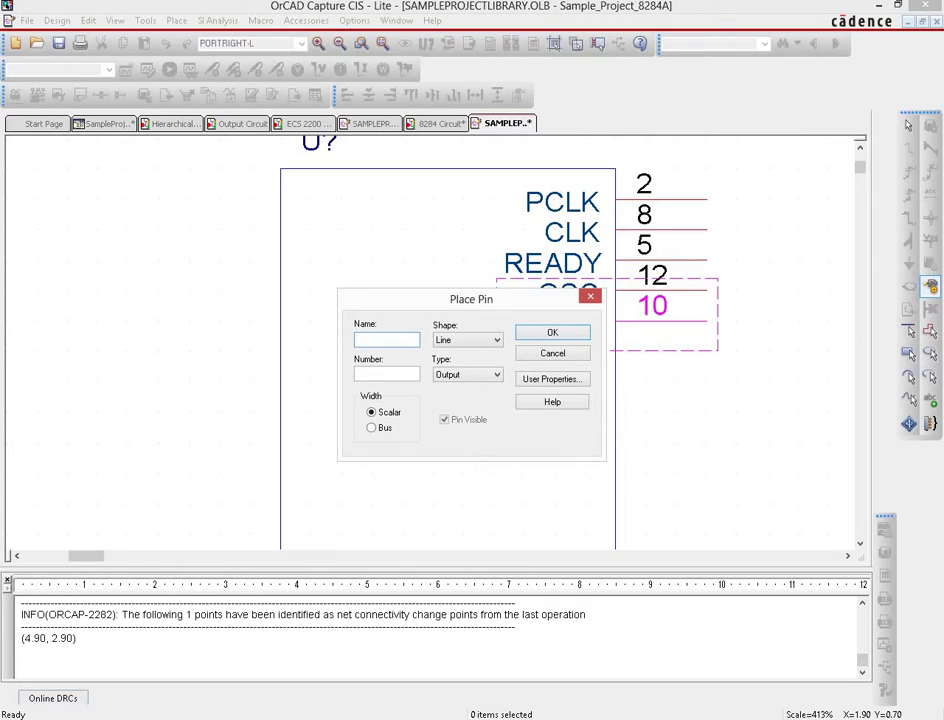
mouse_move(490, 718)
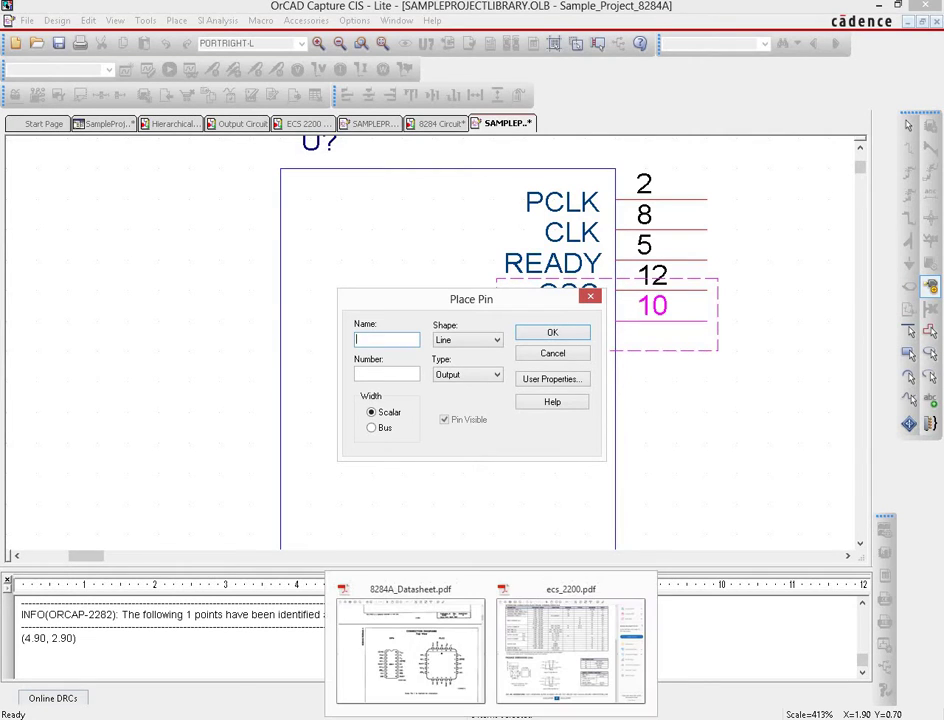
left_click(437, 680)
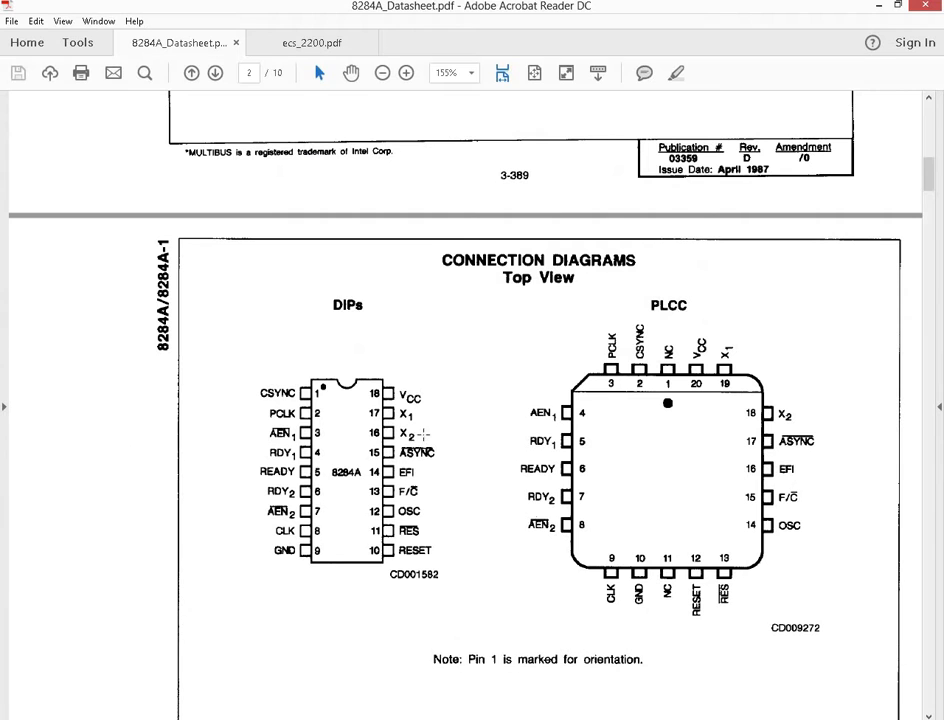
left_click(878, 6)
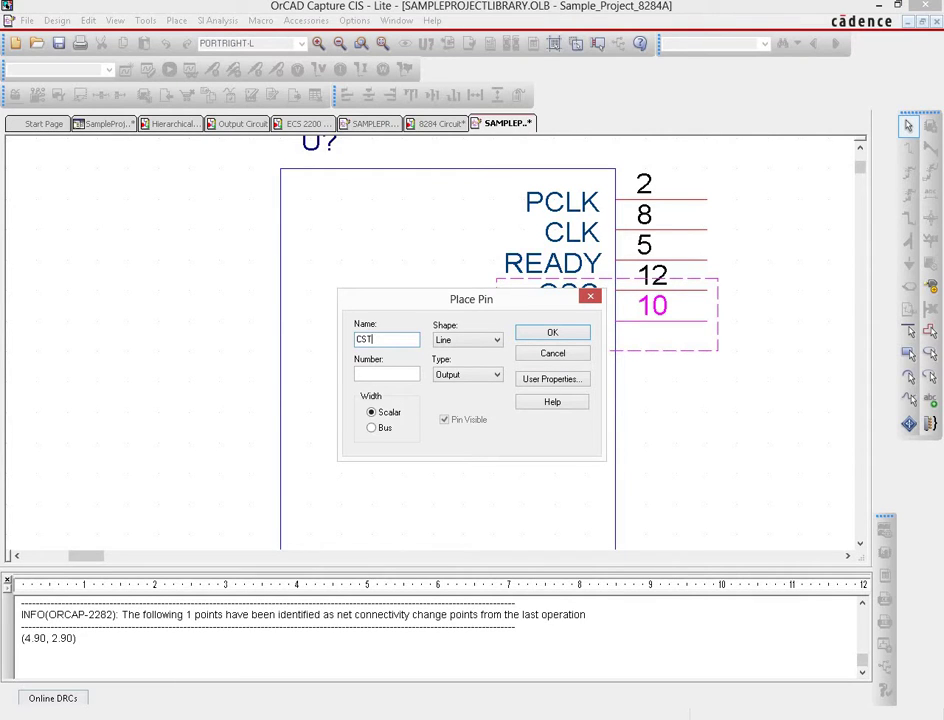
left_click(362, 375)
type("1")
left_click(496, 375)
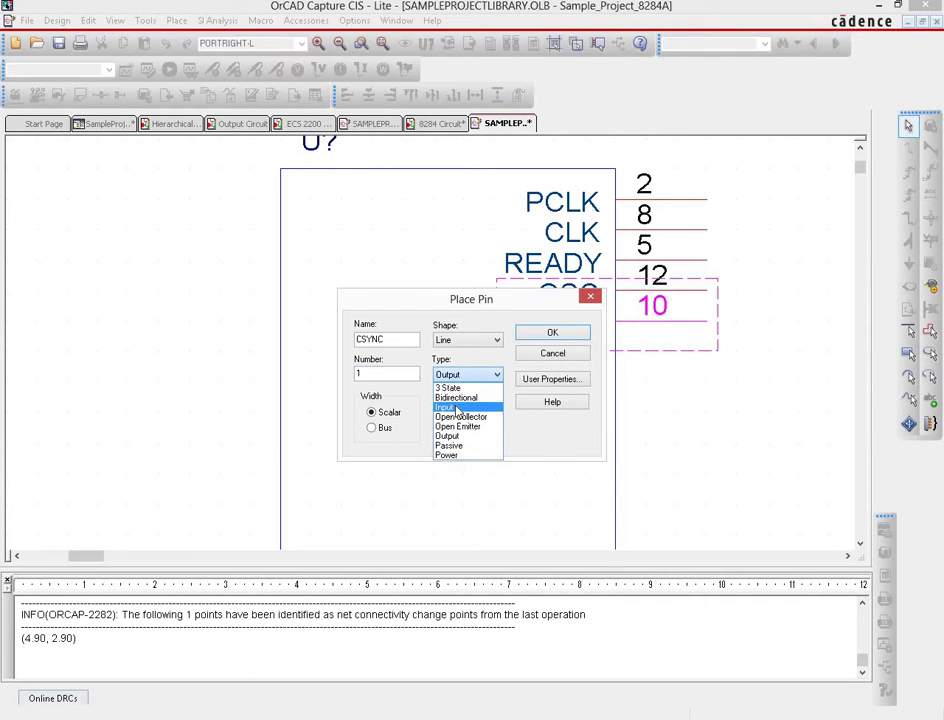
left_click(462, 406)
left_click(554, 340)
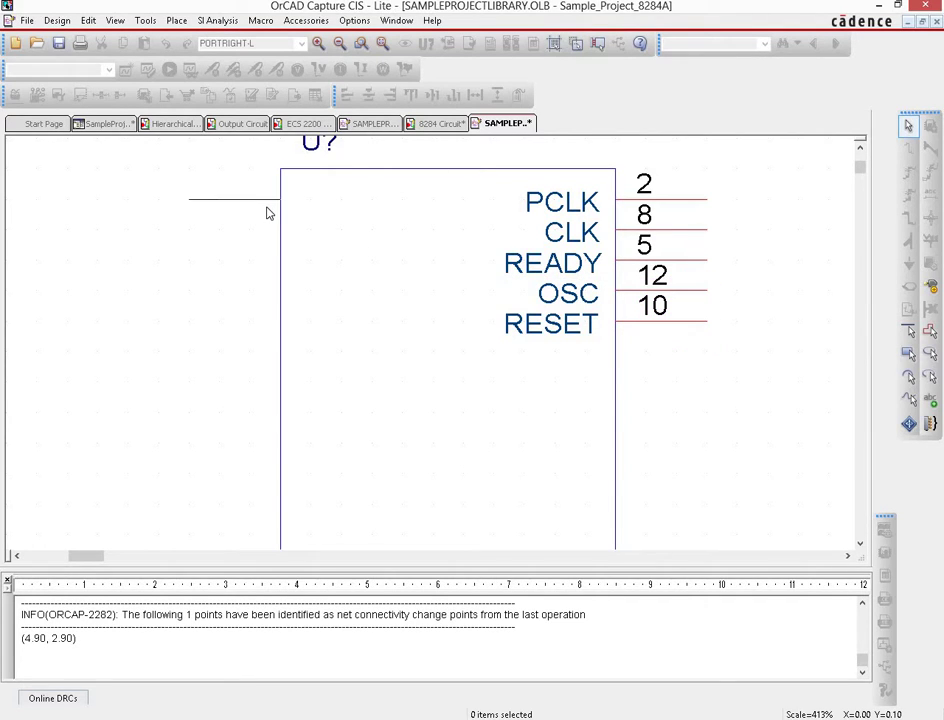
left_click(268, 213)
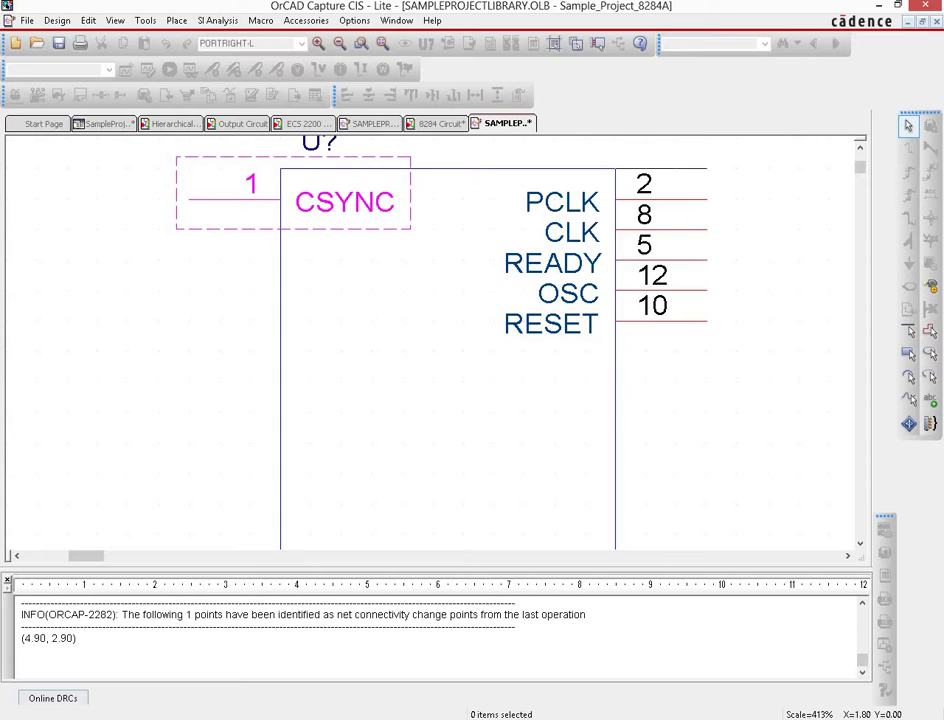
- Add pins nAEN1 (3) and nAEN2 (4) below CSYNC on the left edge
left_click(930, 287)
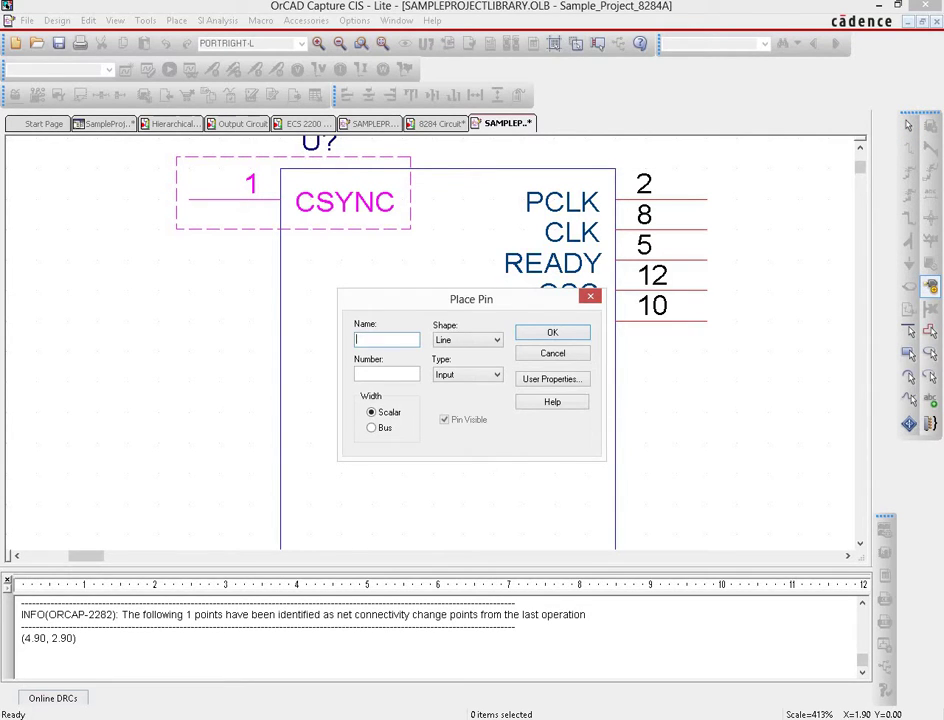
left_click(452, 688)
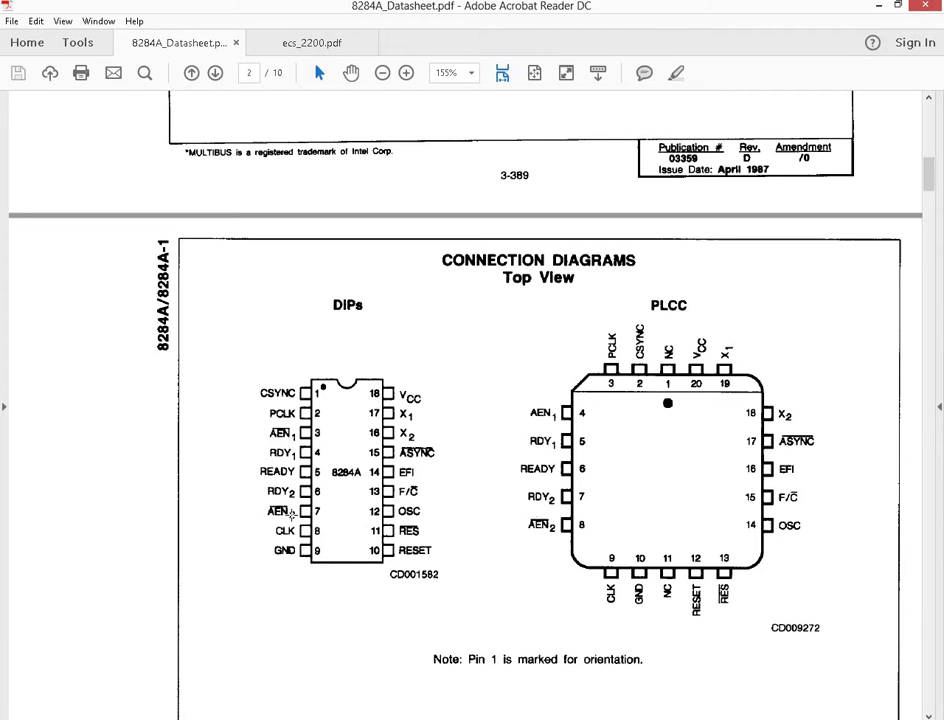
left_click(874, 8)
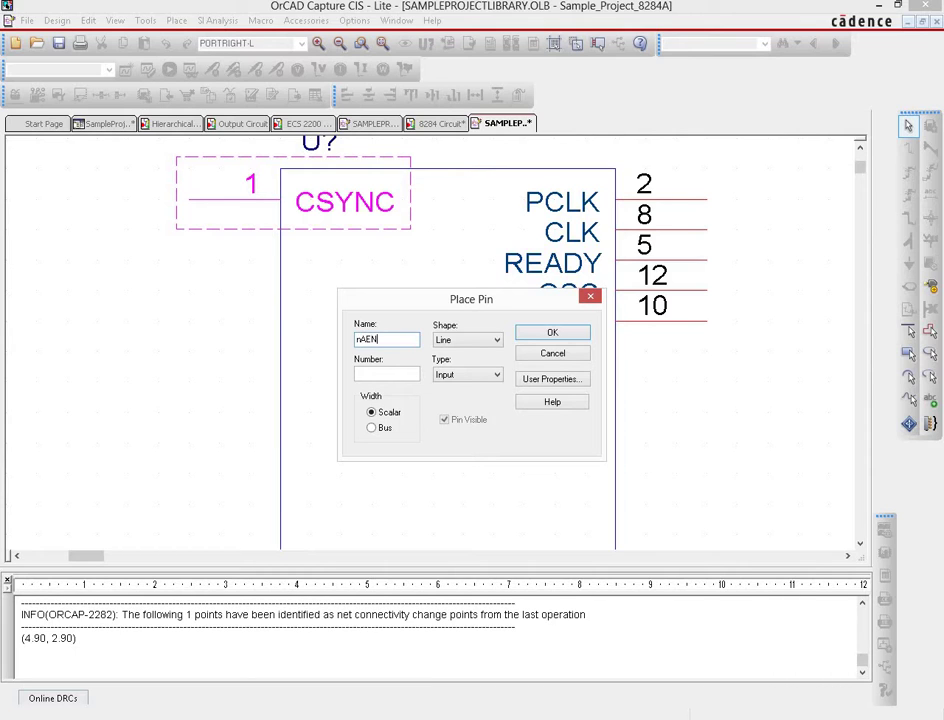
left_click(384, 374)
type("3")
left_click(552, 333)
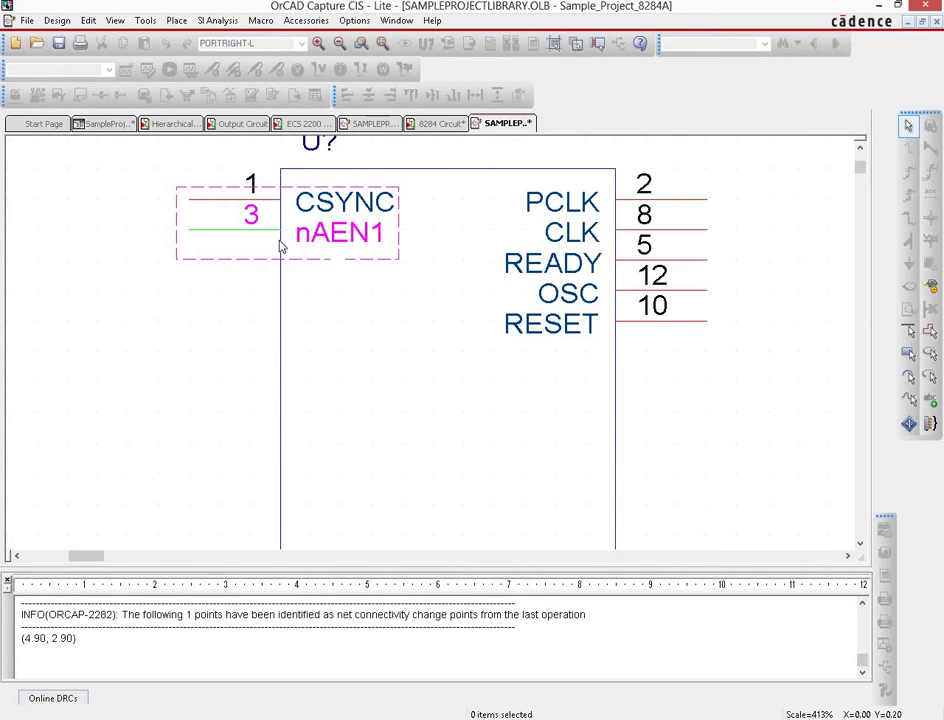
left_click(282, 247)
left_click(280, 262)
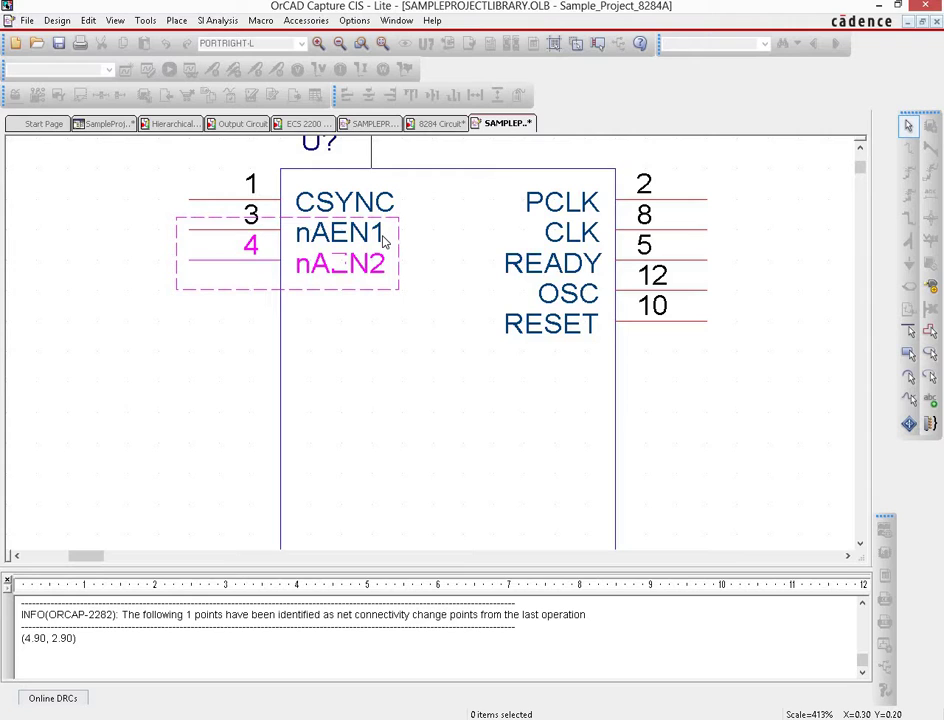
- End pin placement mode and recheck the datasheet pin numbers
right_click(138, 290)
left_click(162, 297)
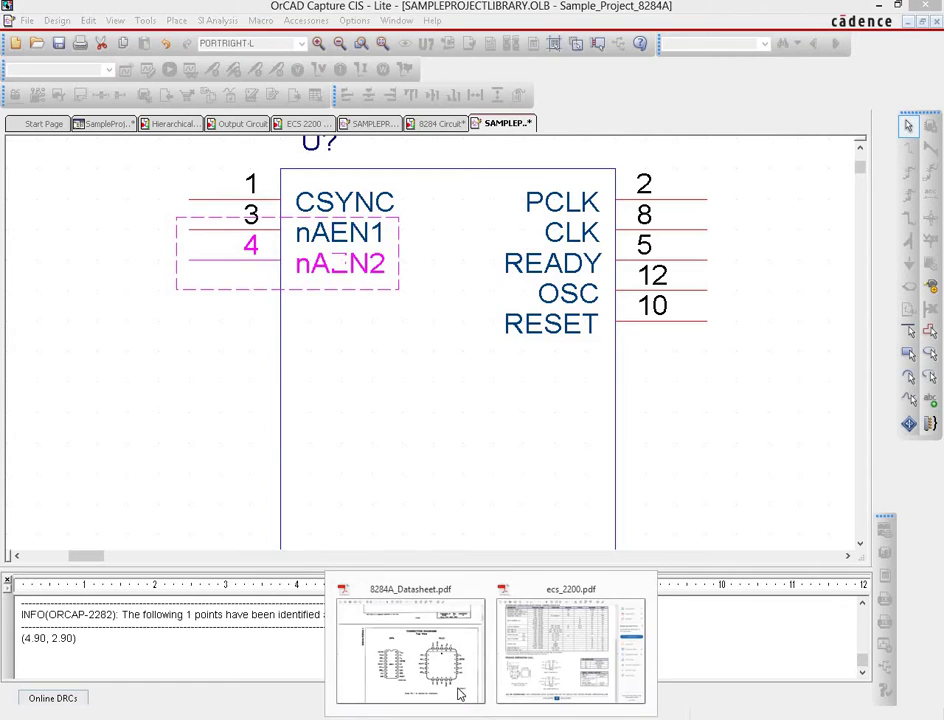
left_click(468, 699)
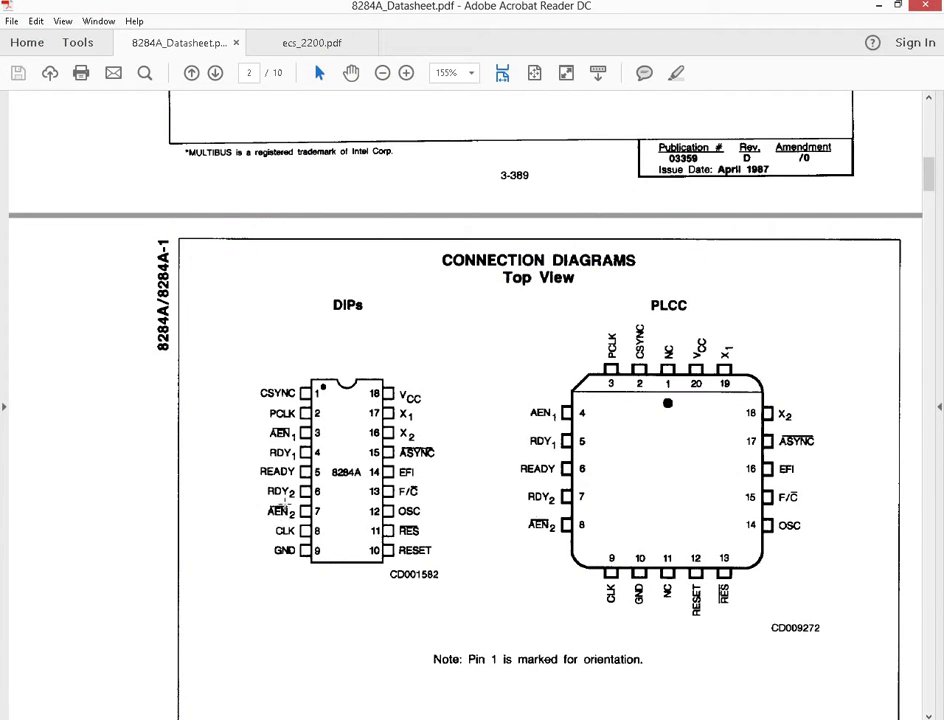
left_click(876, 6)
- Change the nAEN2 pin's number to 7
left_click(206, 390)
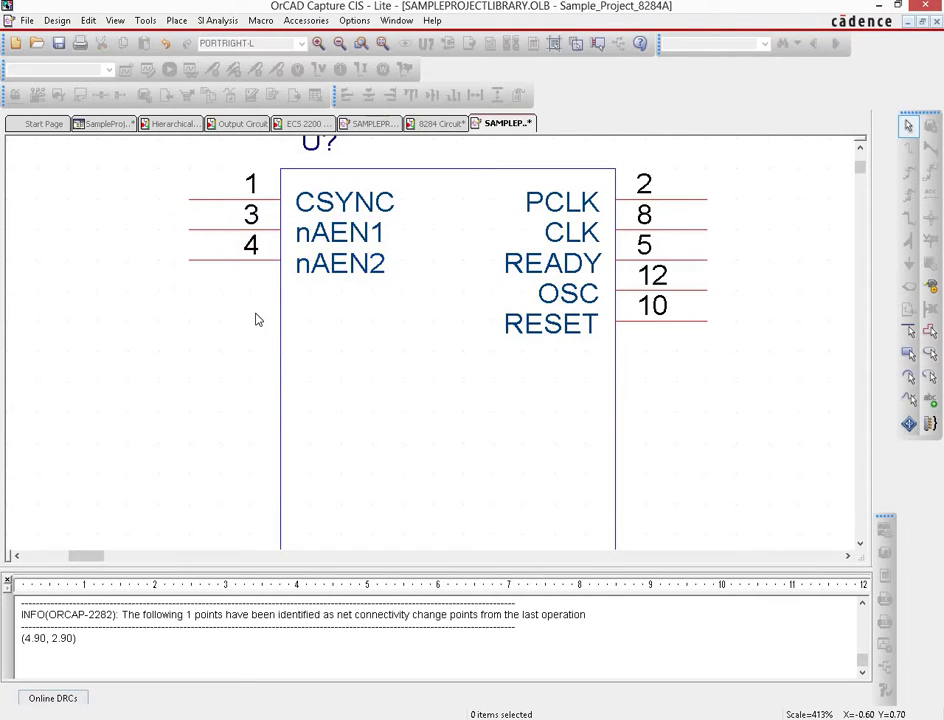
left_click(204, 268)
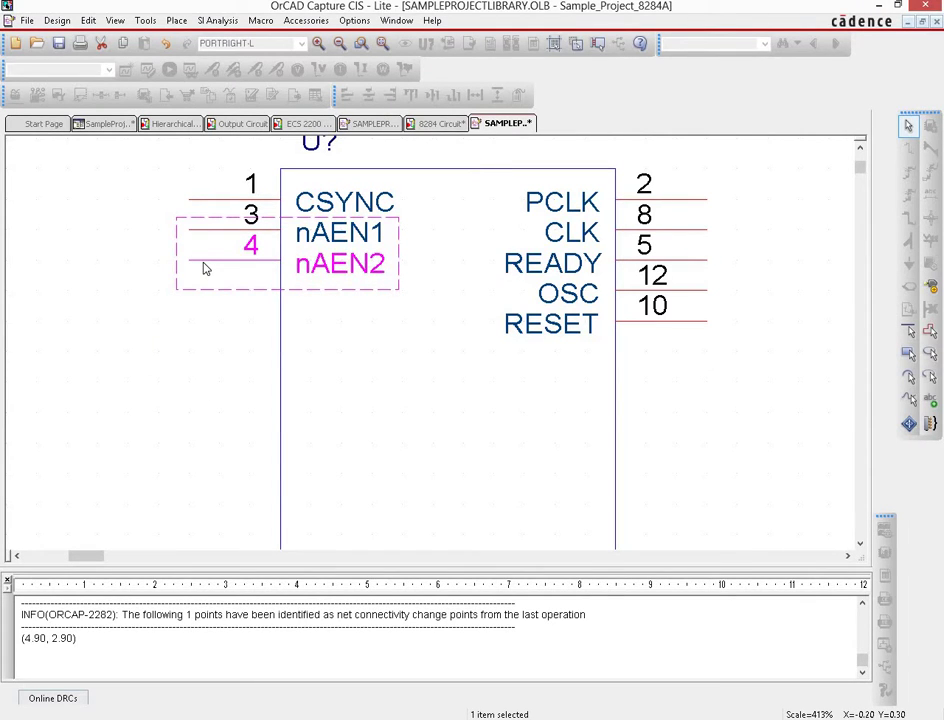
right_click(203, 268)
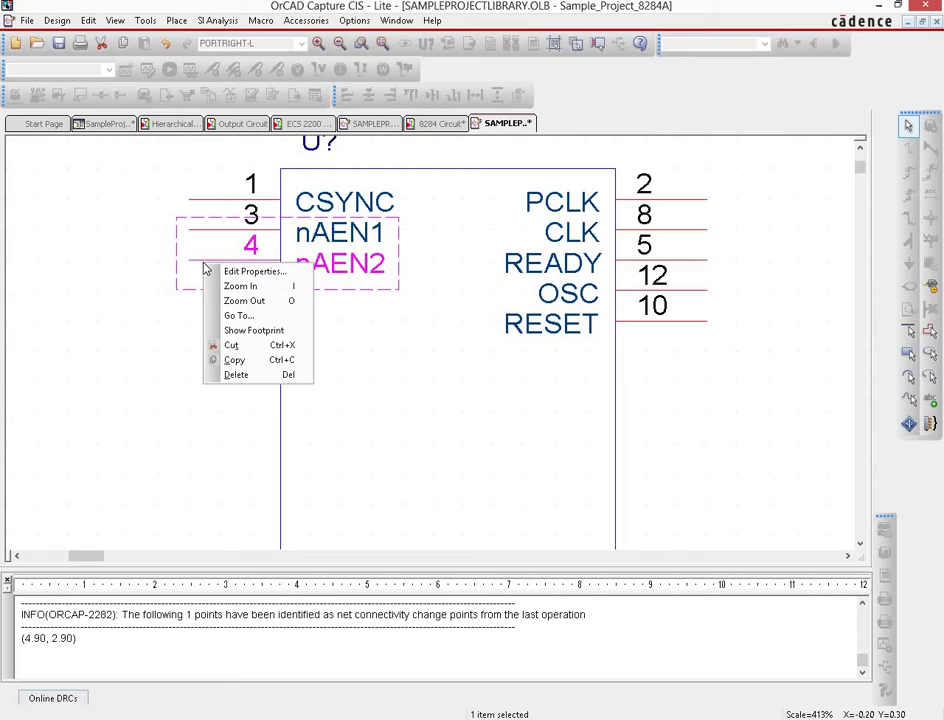
left_click(225, 272)
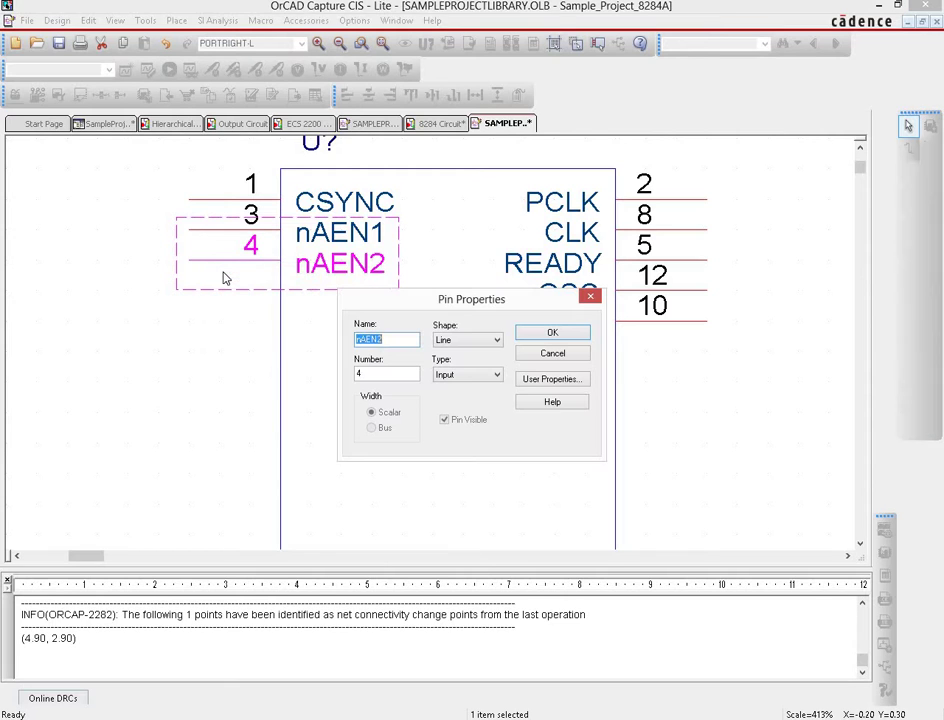
double_click(358, 373)
type("7")
left_click(550, 333)
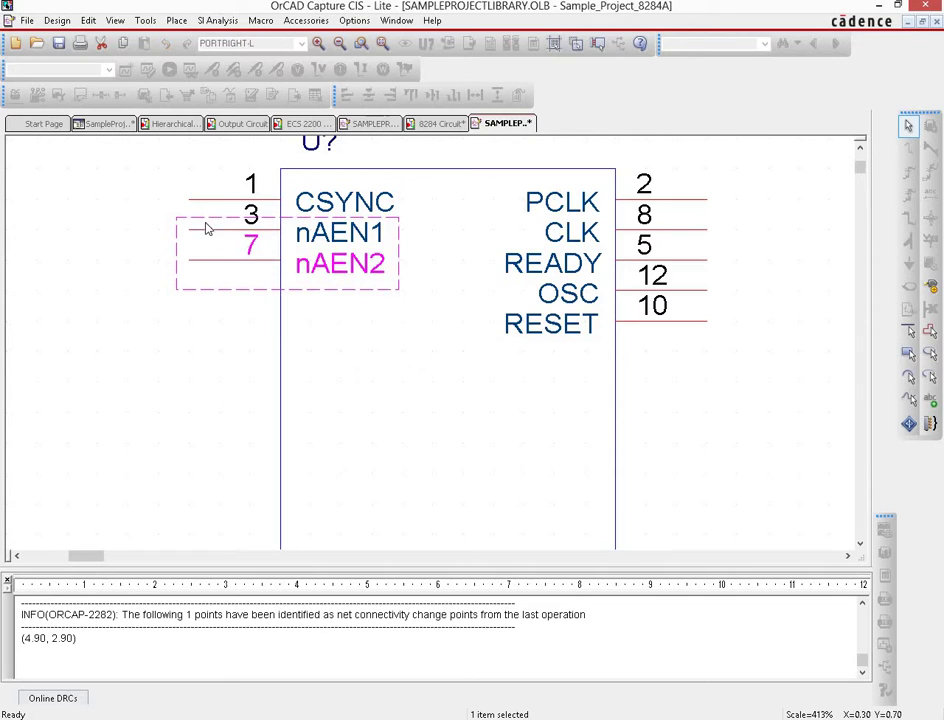
- Add pin RDY1, number 4, below nAEN2 on the left side
left_click(201, 354)
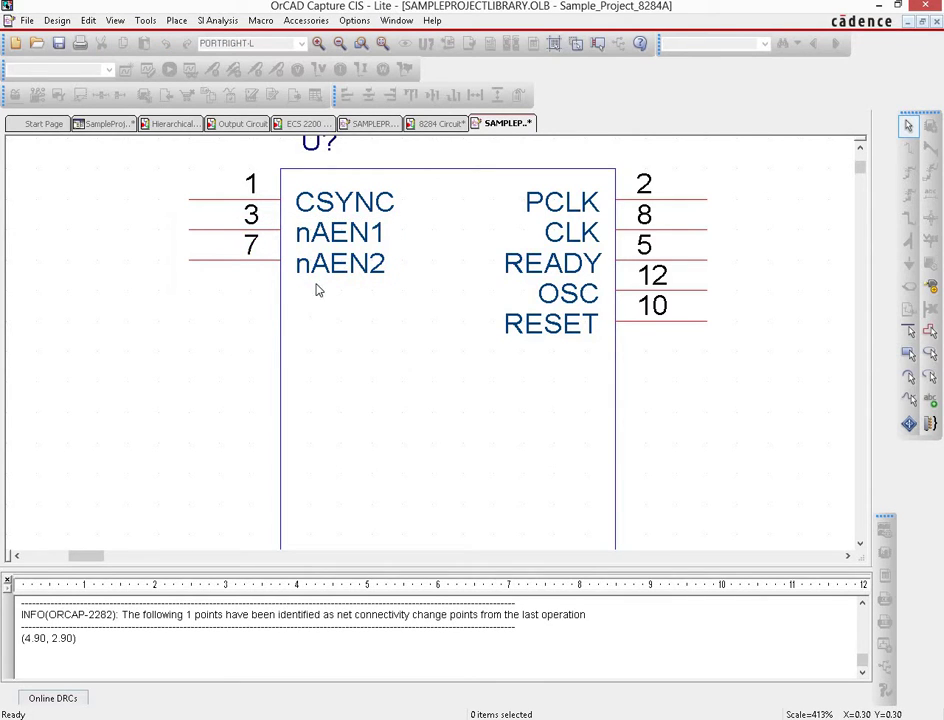
mouse_move(500, 652)
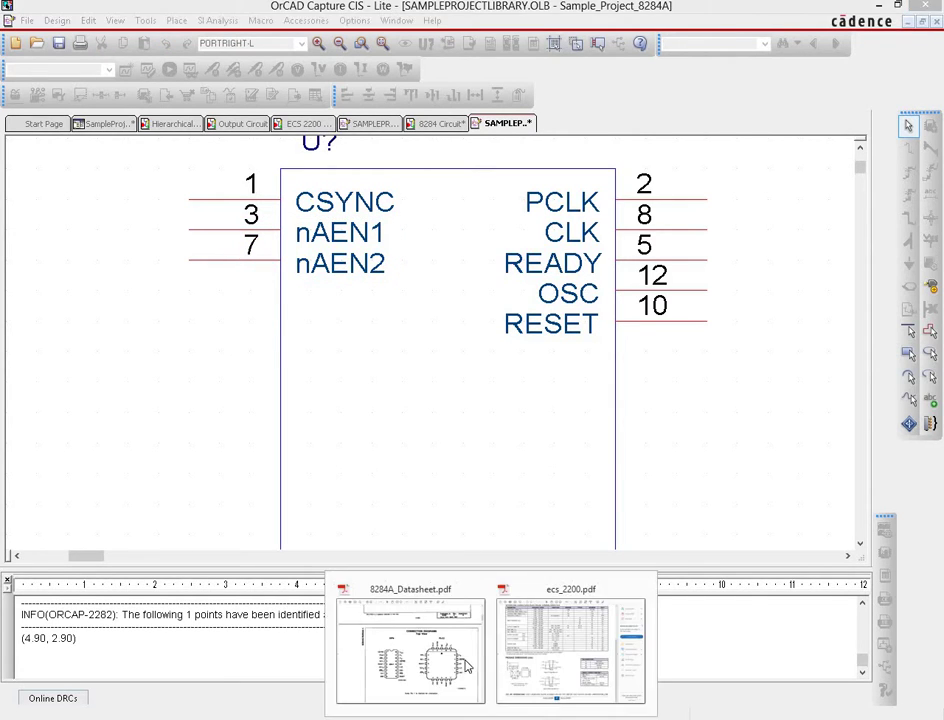
left_click(420, 650)
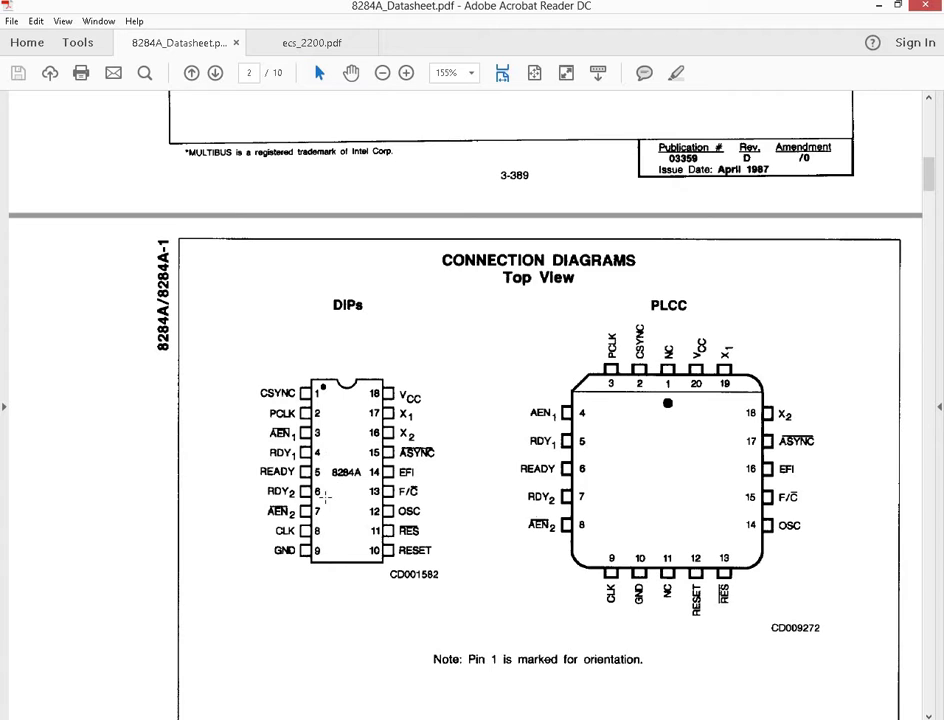
left_click(877, 5)
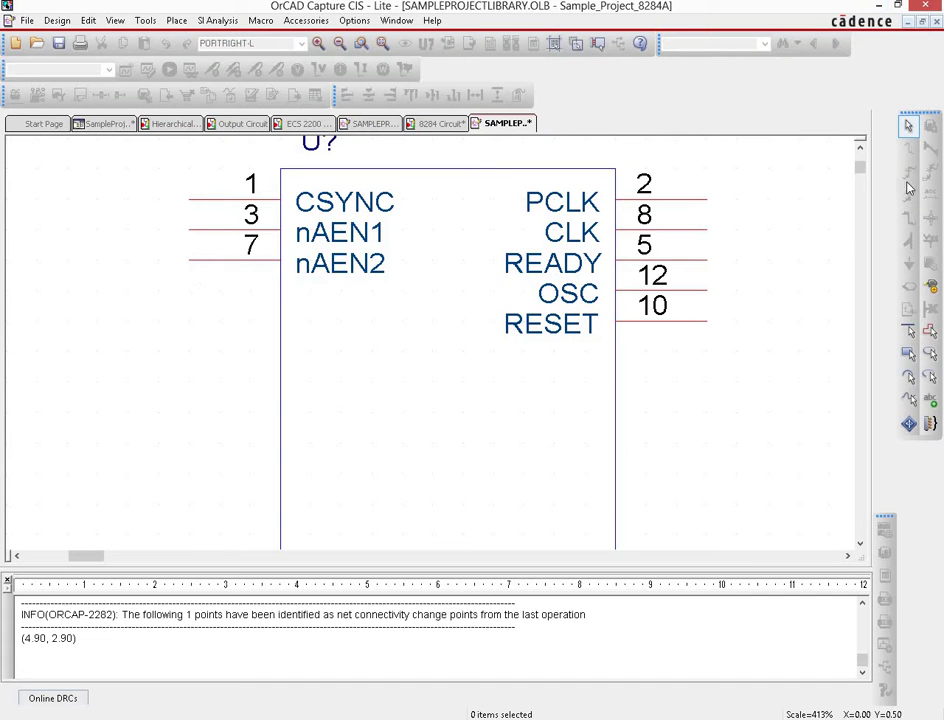
left_click(931, 286)
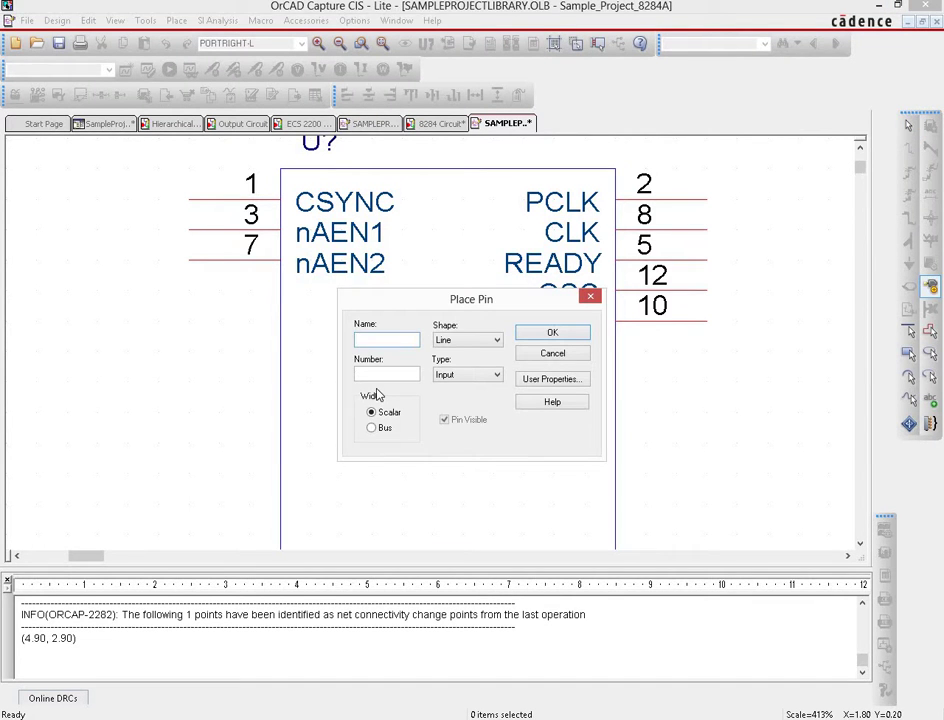
type("RDY1")
left_click(392, 371)
type("4")
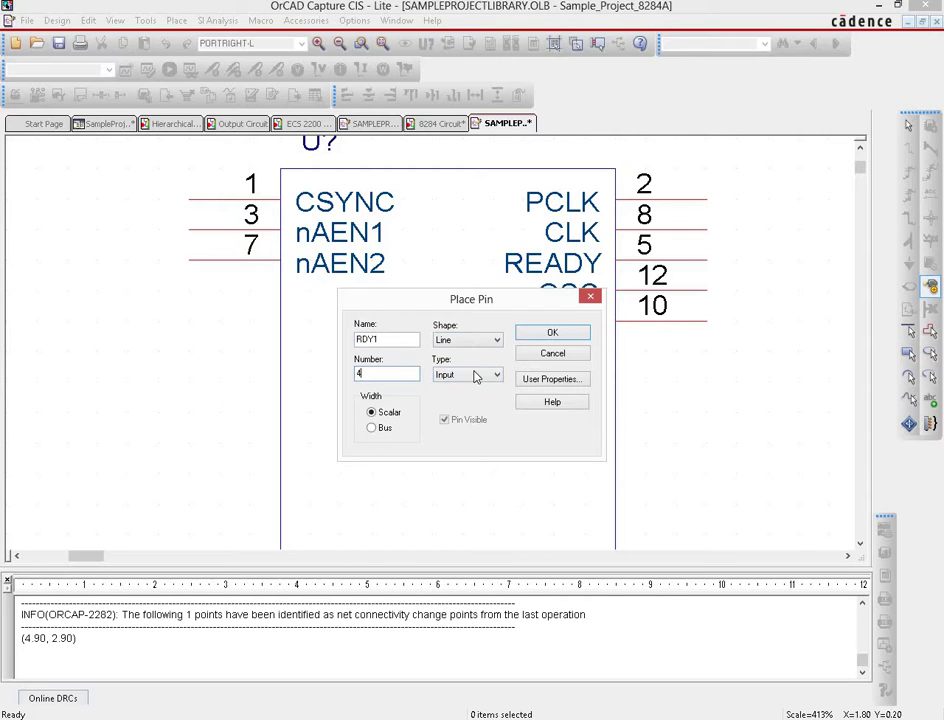
left_click(572, 333)
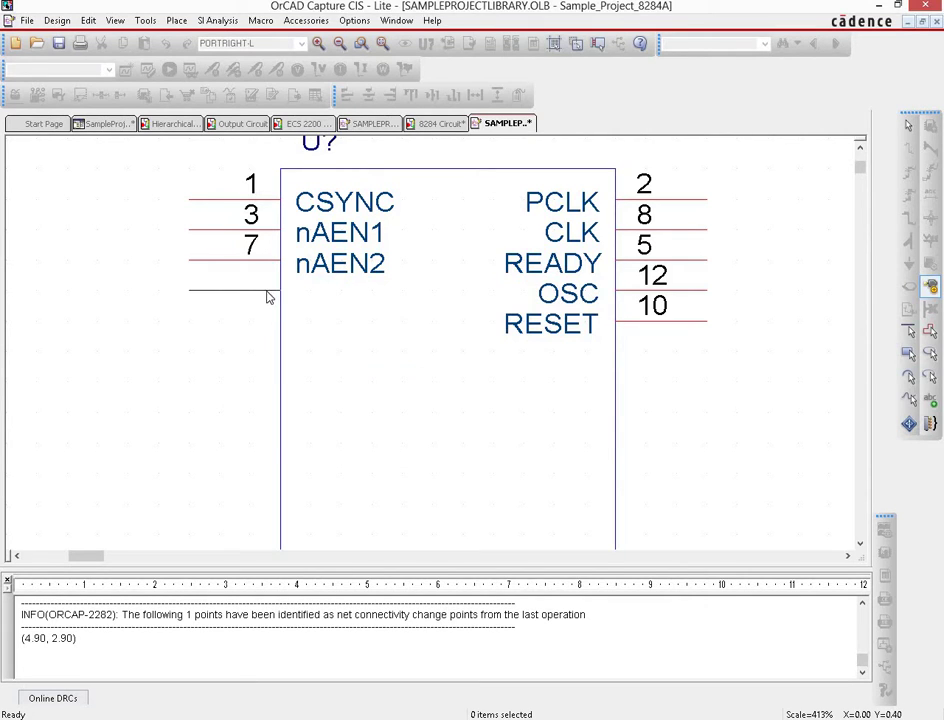
left_click(276, 316)
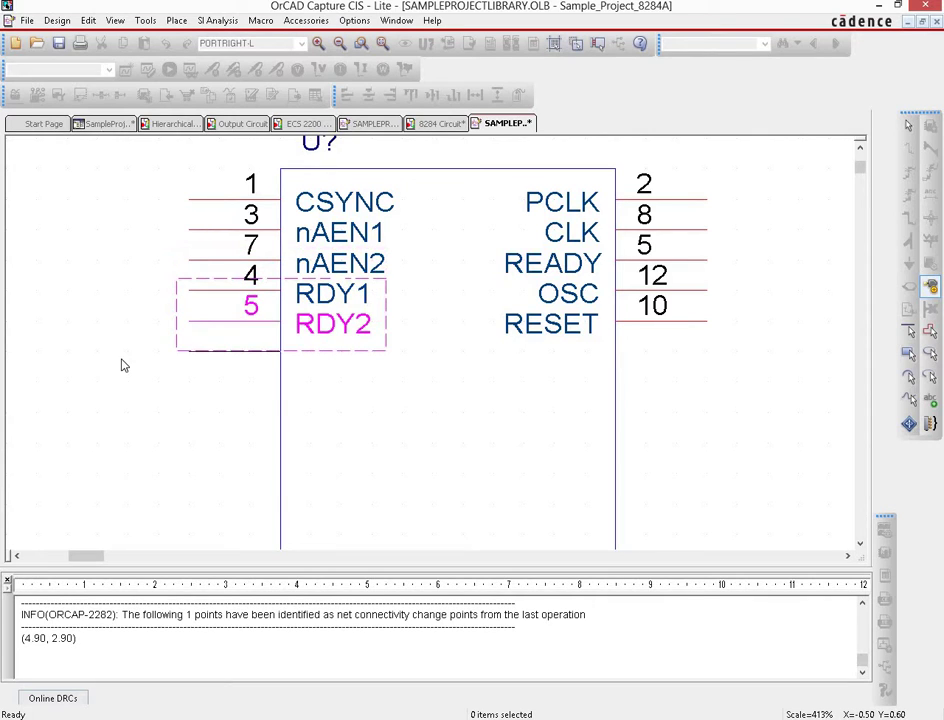
- Place RDY2 below RDY1 and set its pin number to 6
left_click(219, 337)
left_click(225, 321)
right_click(223, 328)
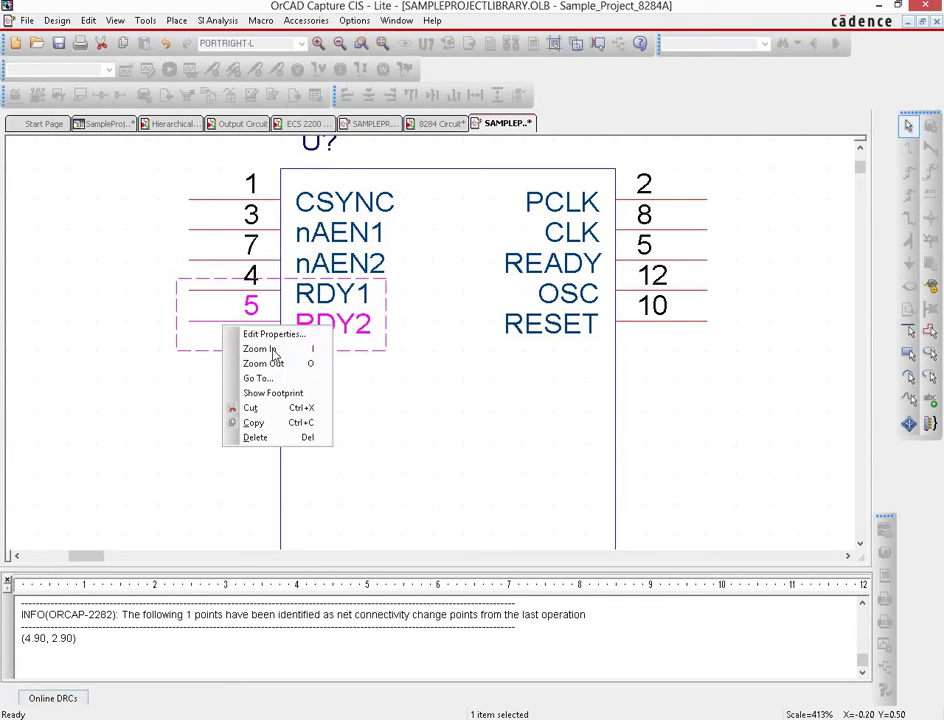
left_click(265, 334)
double_click(357, 376)
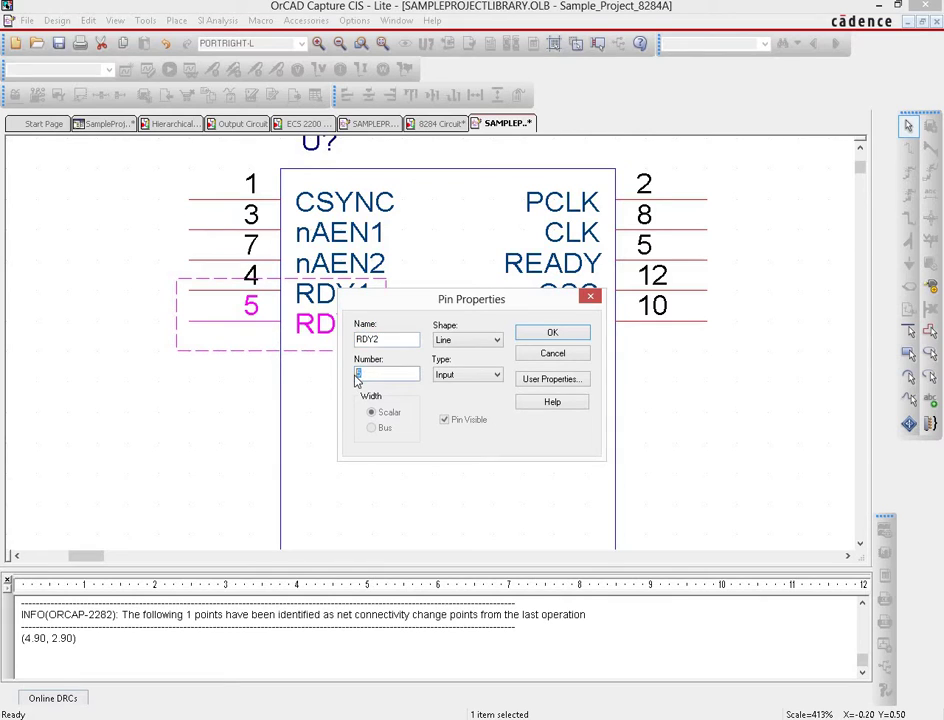
type("6")
left_click(552, 332)
left_click(76, 457)
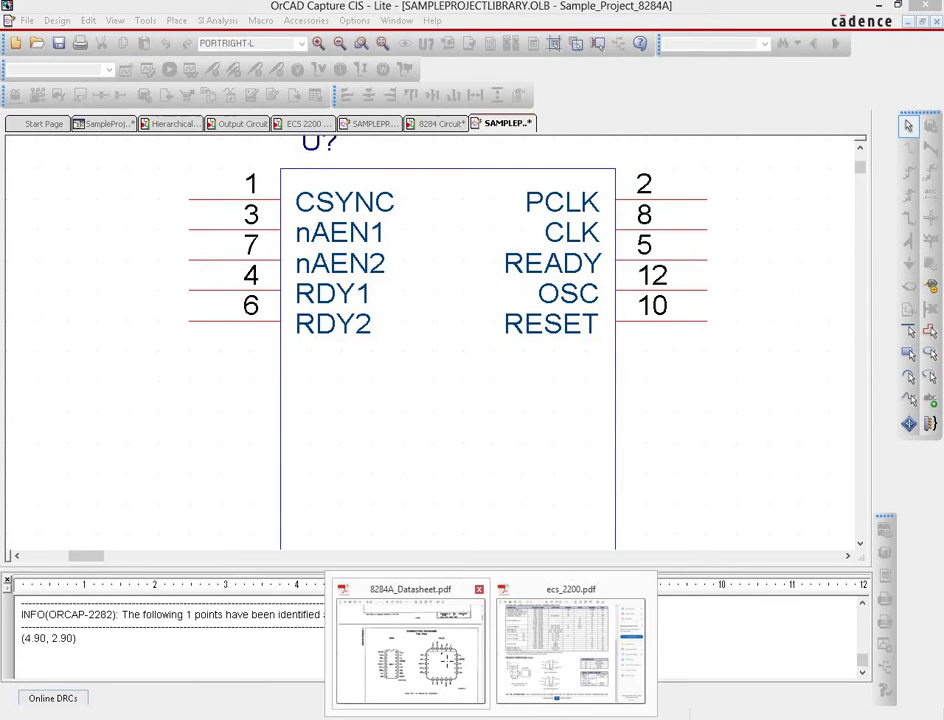
left_click(405, 640)
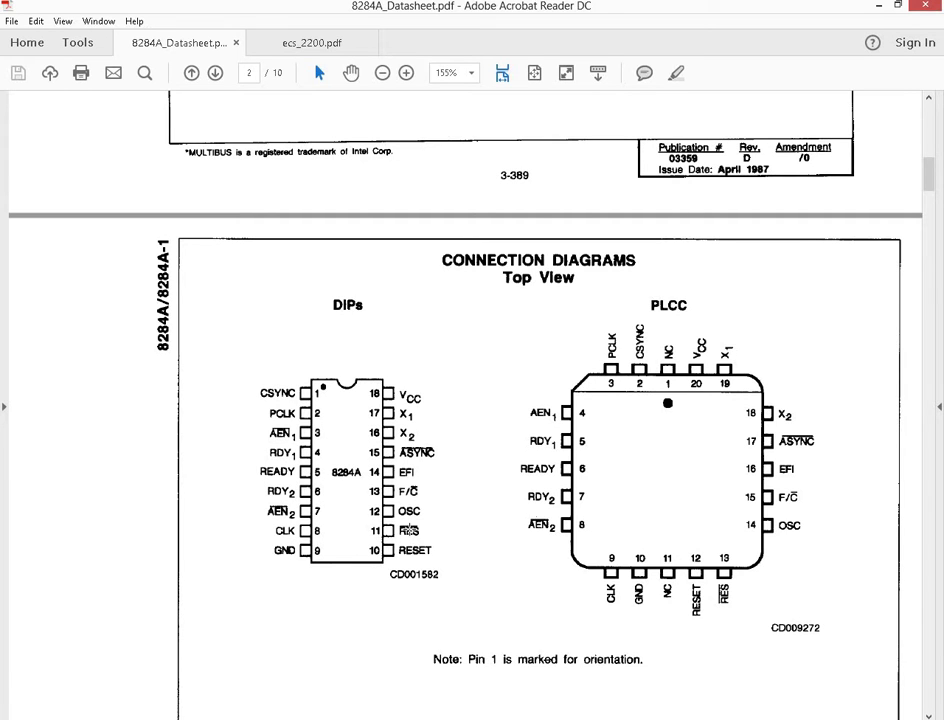
- Place pin nRES as number 11 below RDY2
left_click(876, 6)
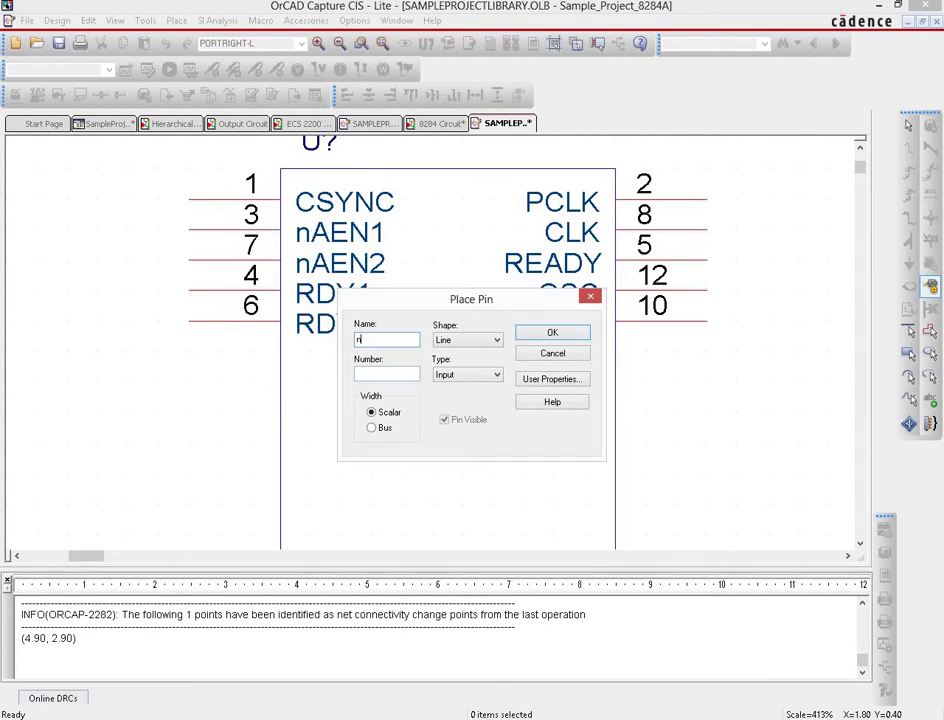
left_click(370, 373)
left_click(552, 333)
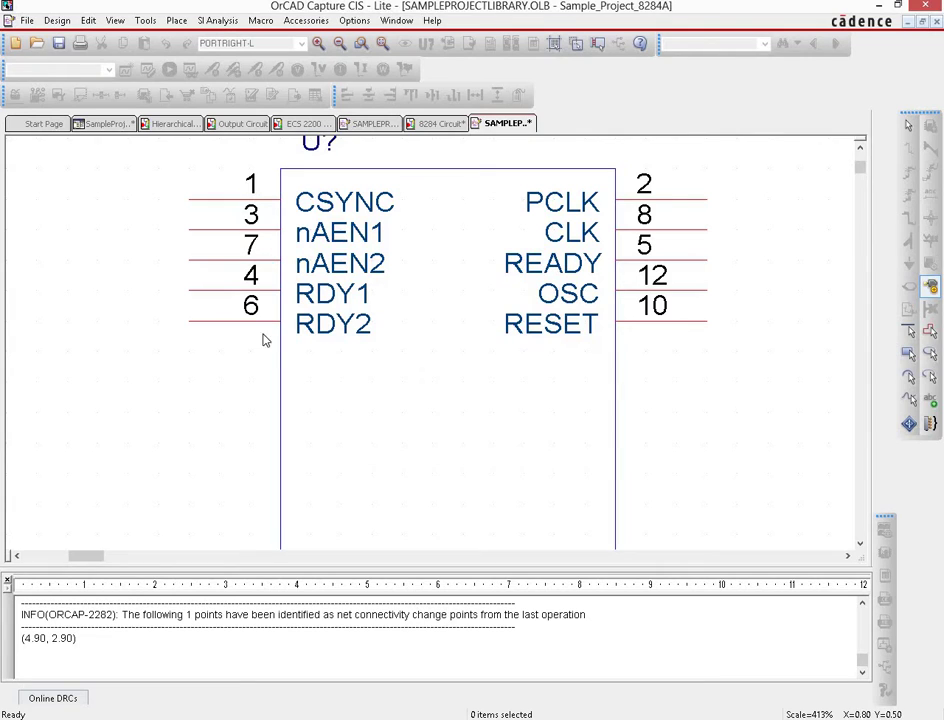
left_click(275, 367)
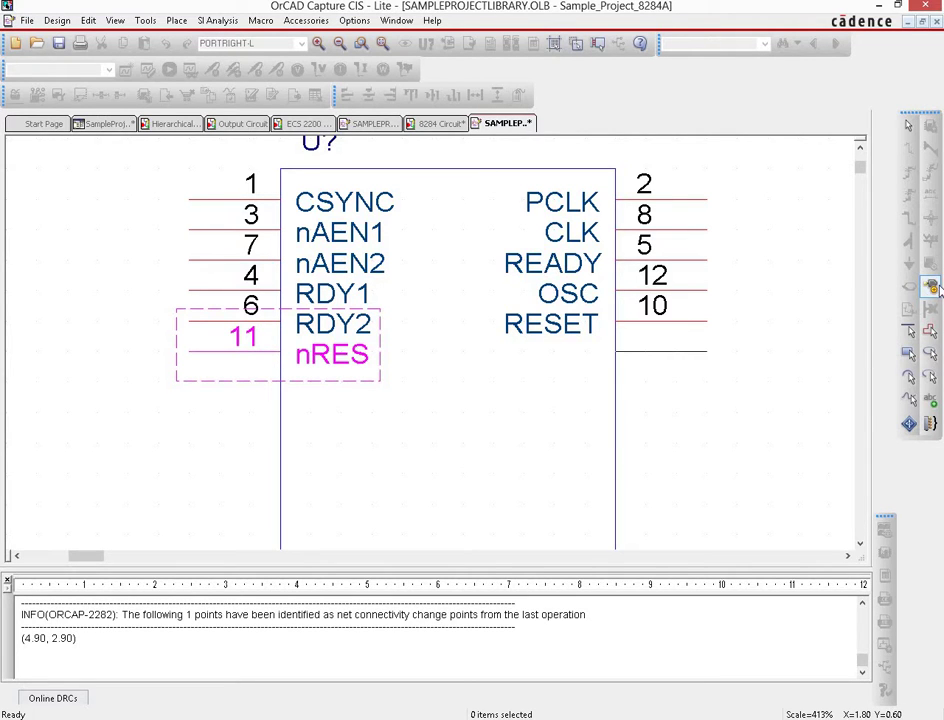
- Add pin F/nC, number 13, below nRES and bring up the datasheet pinout
left_click(908, 423)
left_click(400, 650)
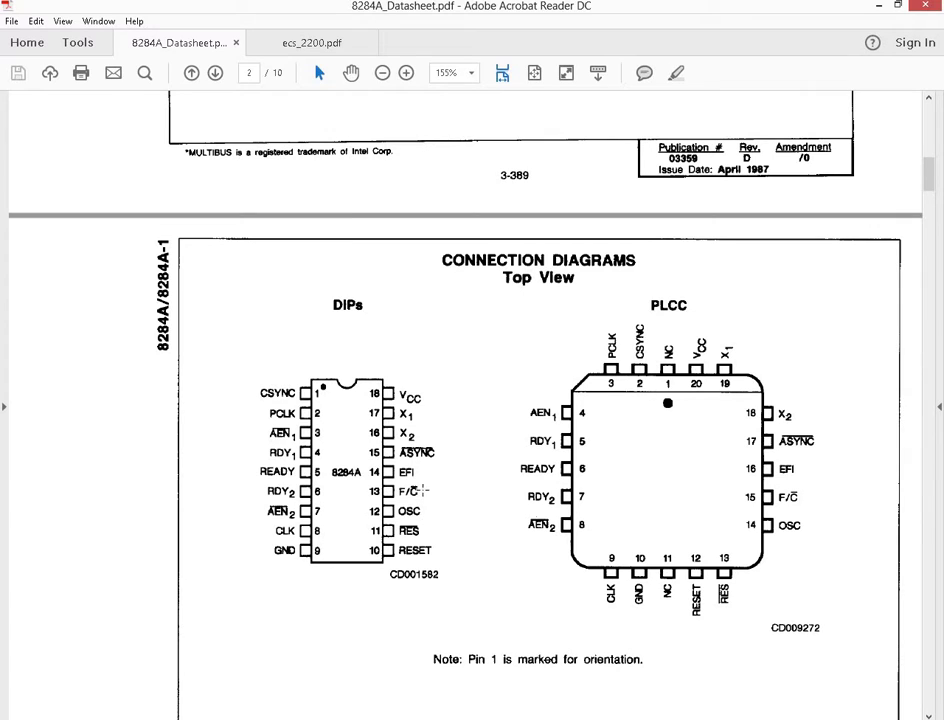
key("alt+Tab")
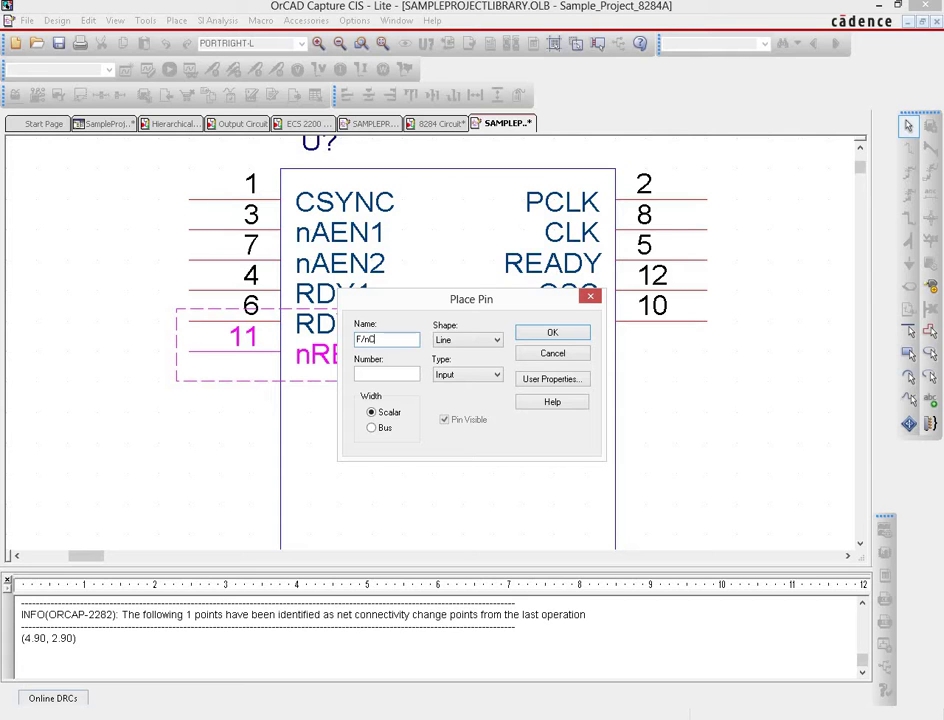
left_click(440, 690)
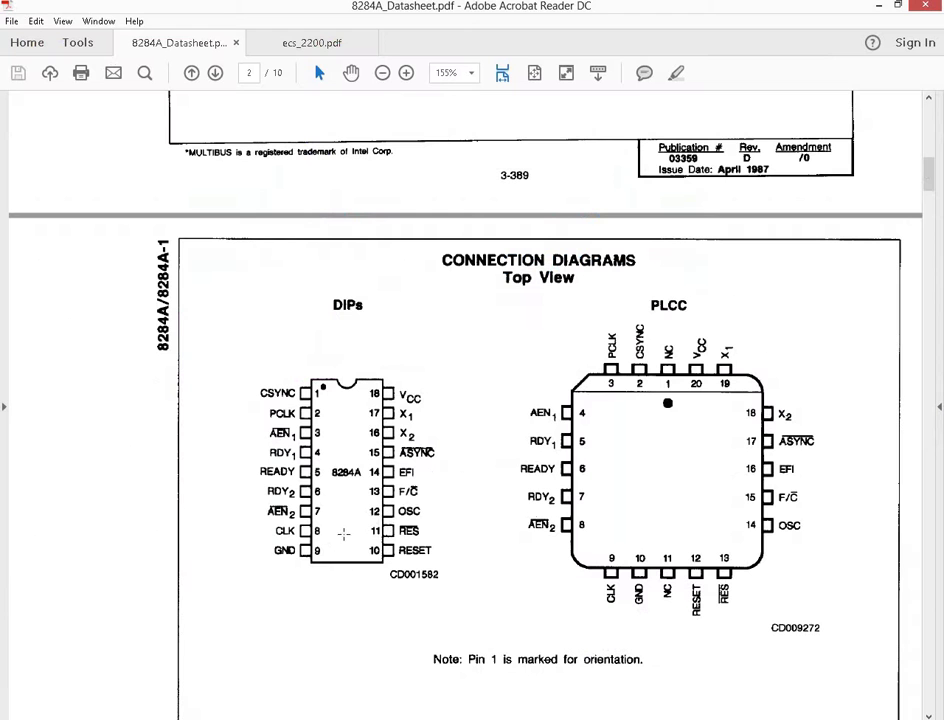
left_click(880, 8)
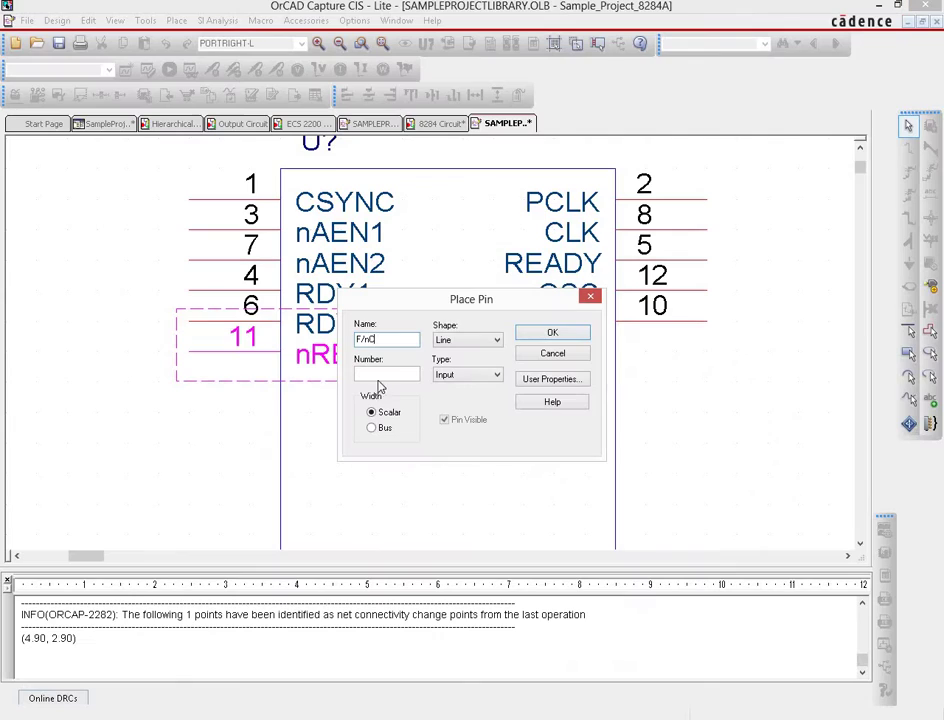
left_click(397, 372)
type("13")
key("Return")
left_click(283, 382)
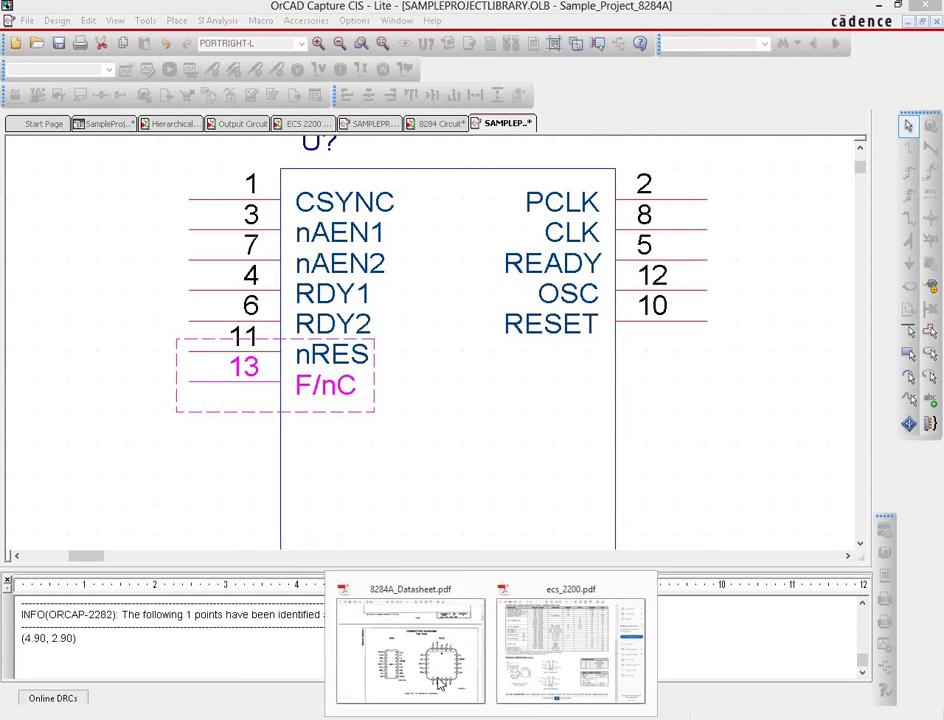
left_click(400, 651)
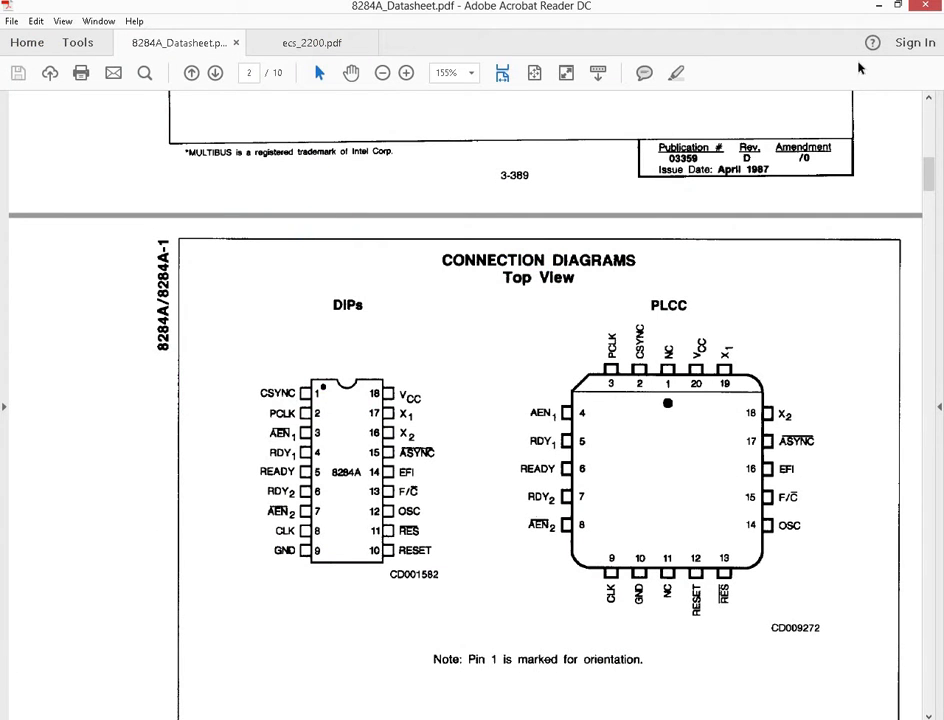
- Add pin 14 named EFI below F/nC on the 8284A part, then bring the datasheet back up
key("alt+Tab")
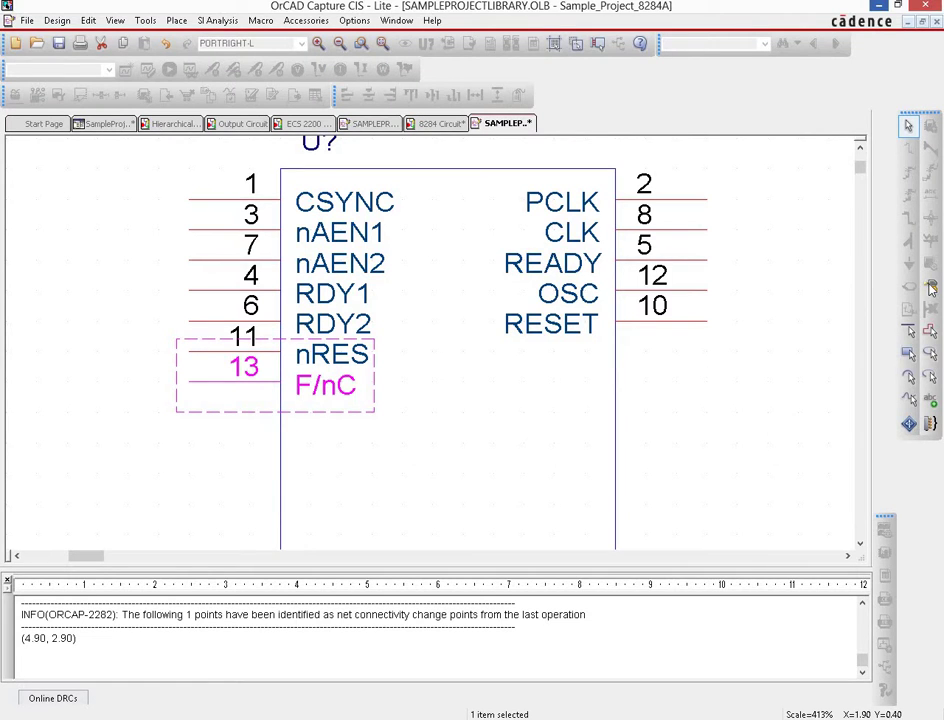
left_click(931, 288)
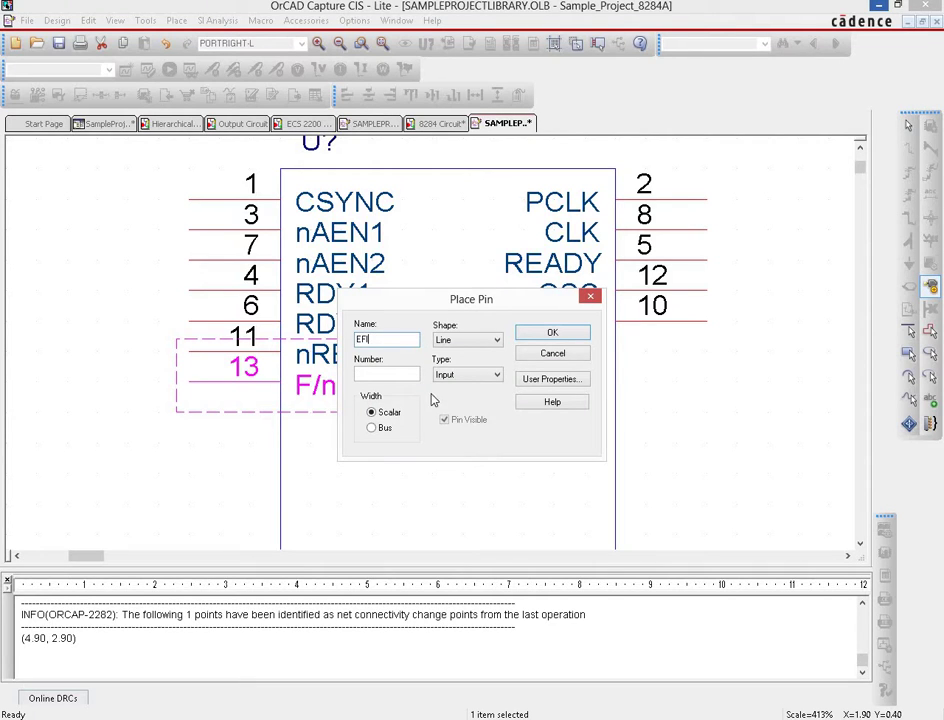
left_click(392, 373)
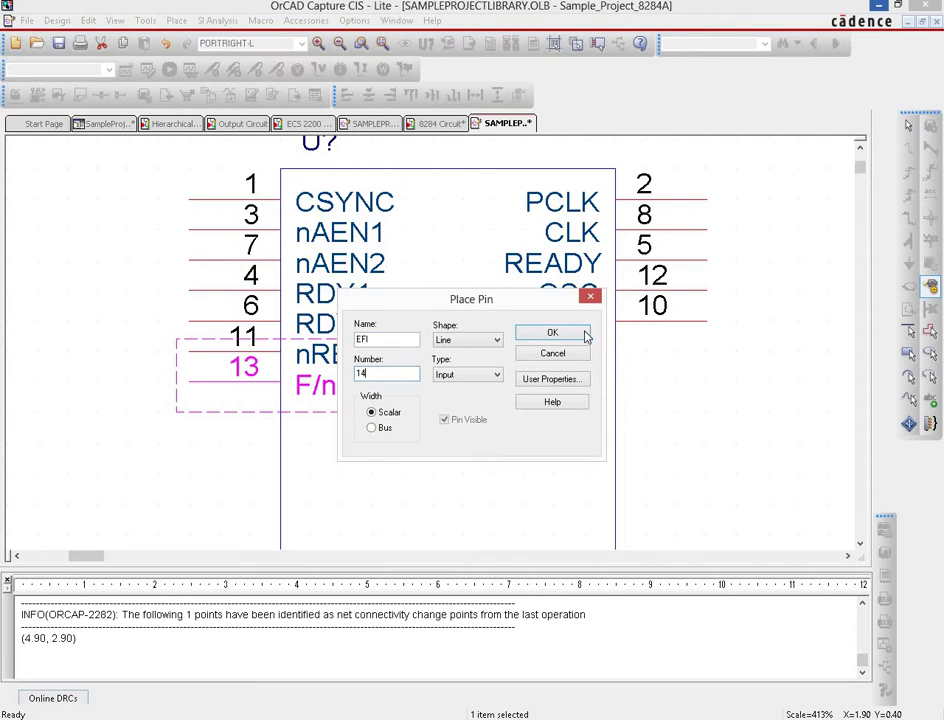
left_click(530, 333)
left_click(188, 412)
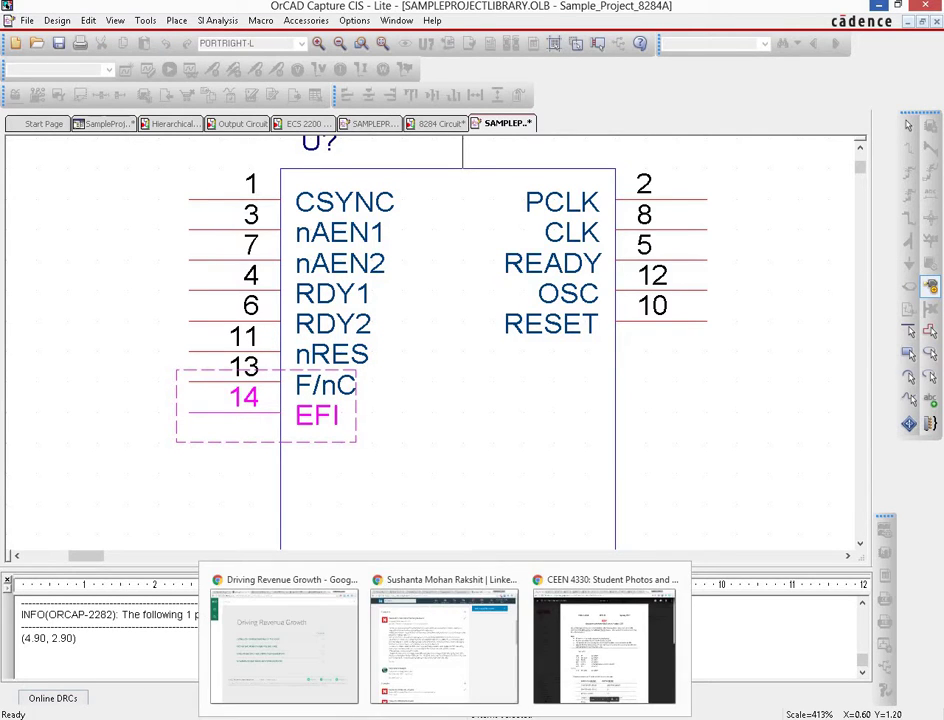
mouse_move(490, 719)
left_click(412, 655)
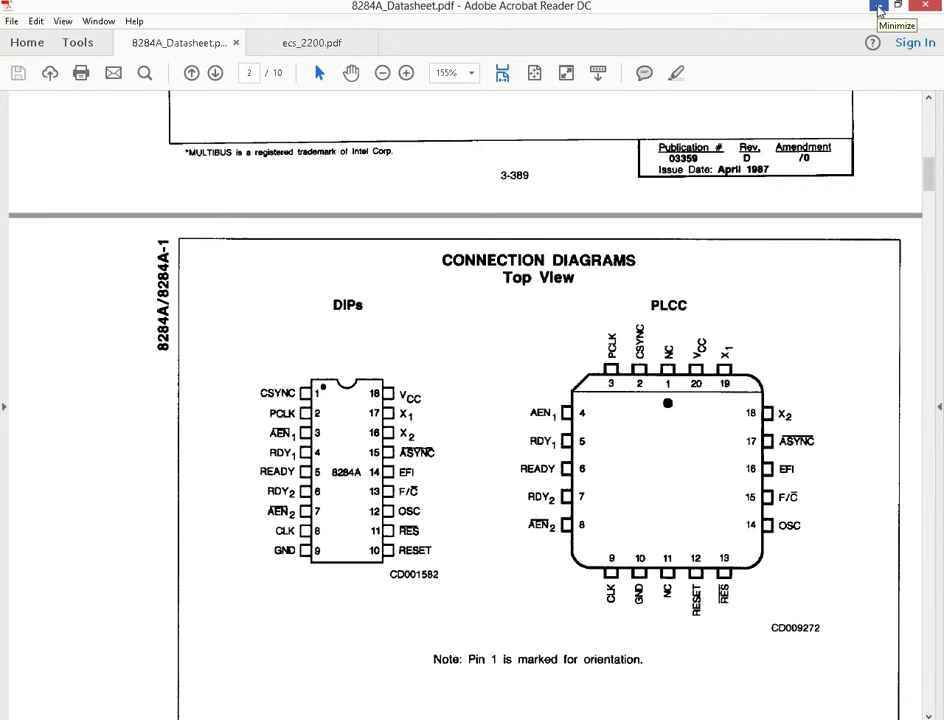
- Place crystal pin X1 with number 17 below EFI on the left side
left_click(879, 8)
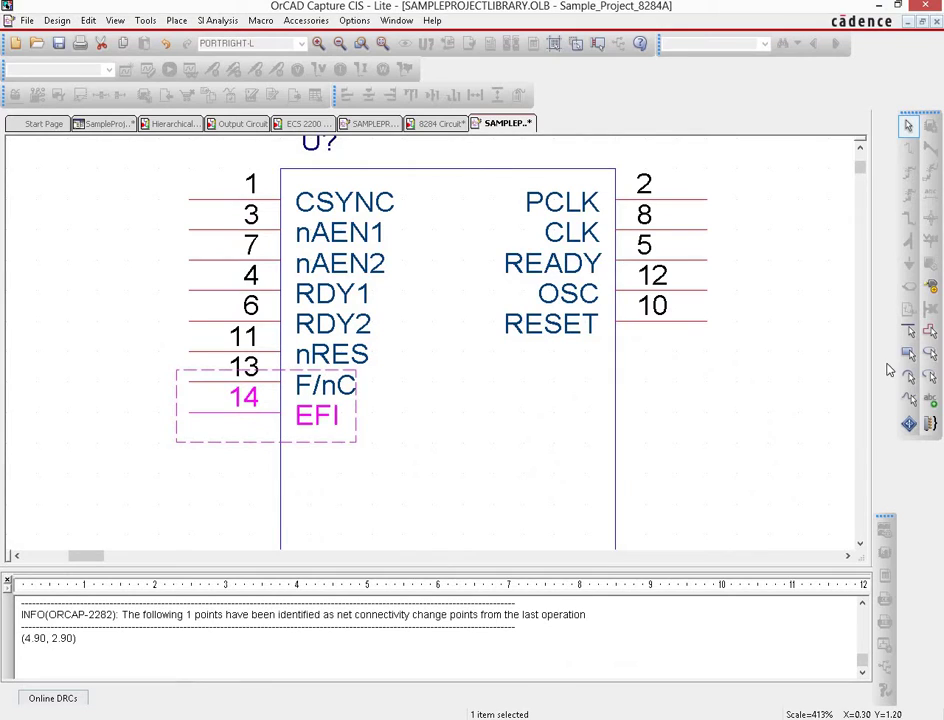
left_click(928, 288)
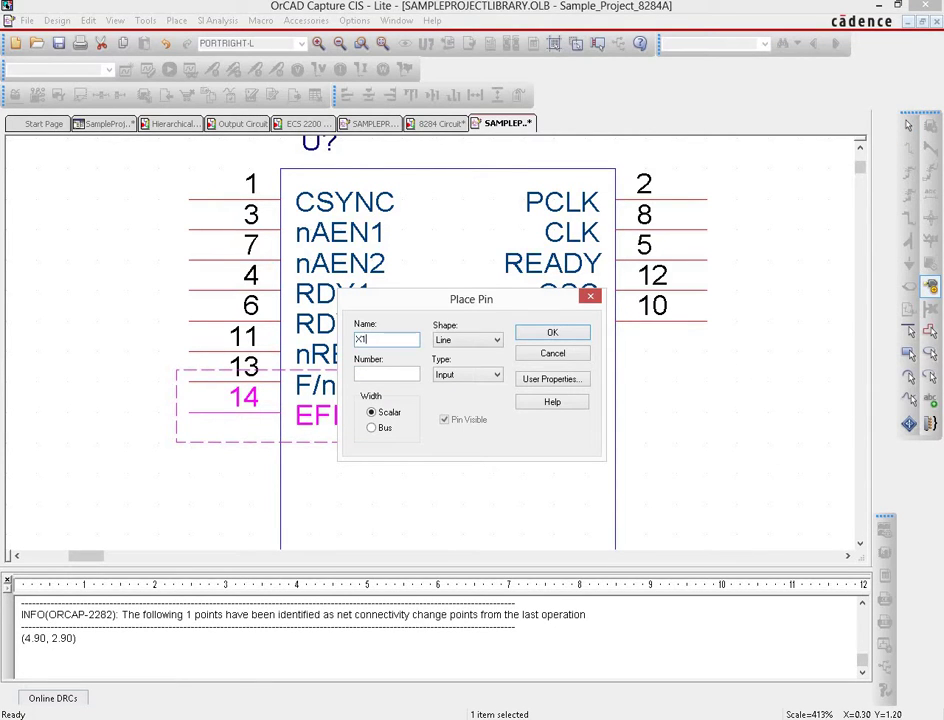
left_click(380, 376)
type("17")
left_click(552, 333)
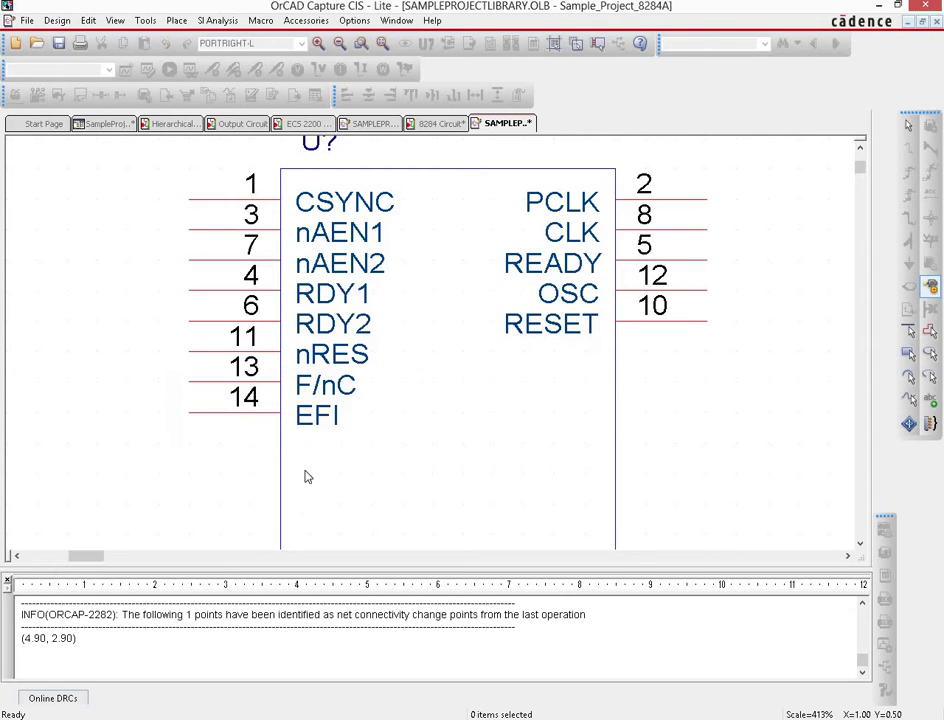
scroll(306, 475, "down", 1)
scroll(295, 445, "down", 1)
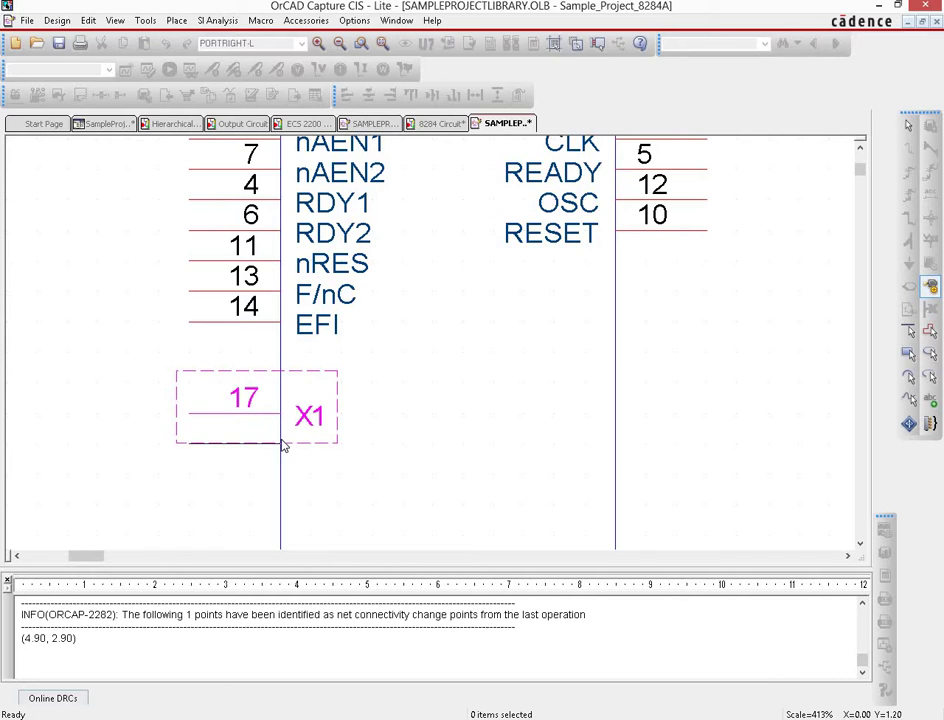
left_click(283, 411)
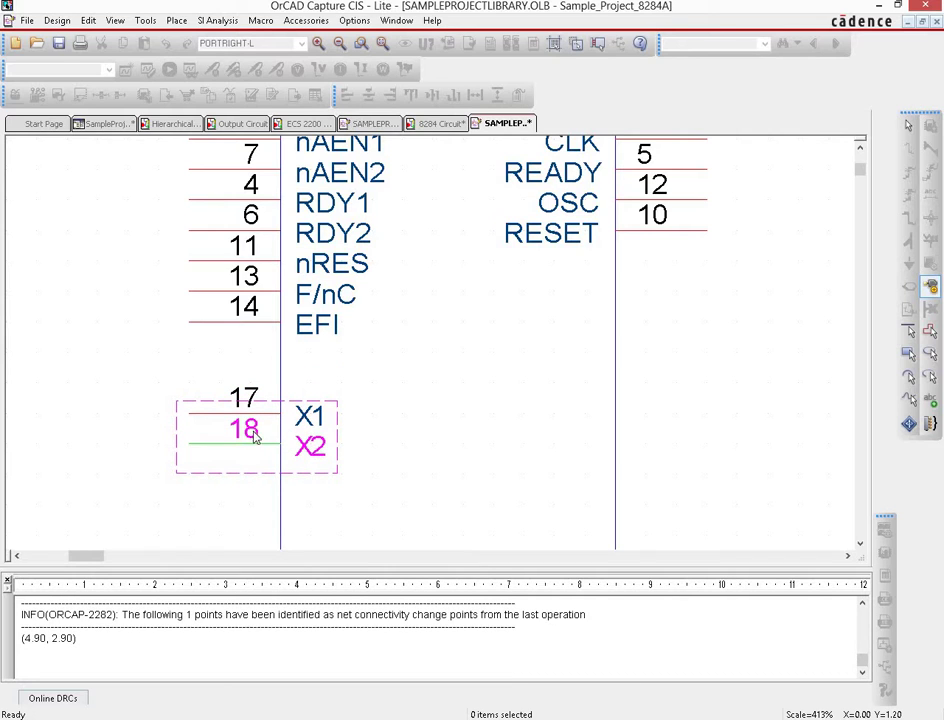
- End pin placement and change pin X2's number to 16 in its properties
right_click(102, 360)
left_click(140, 366)
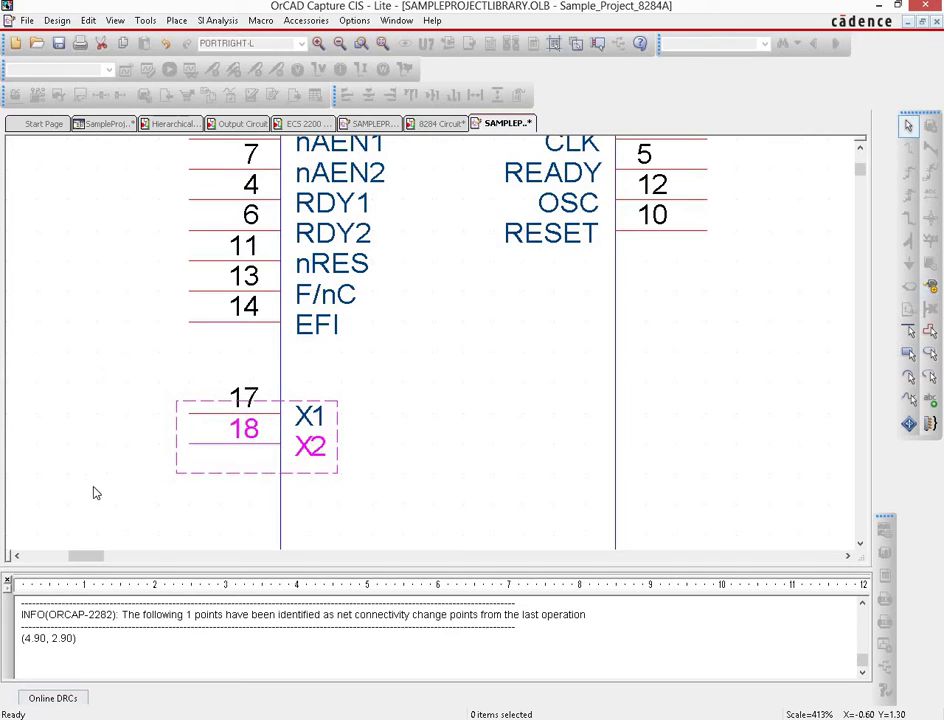
left_click(198, 451)
right_click(198, 451)
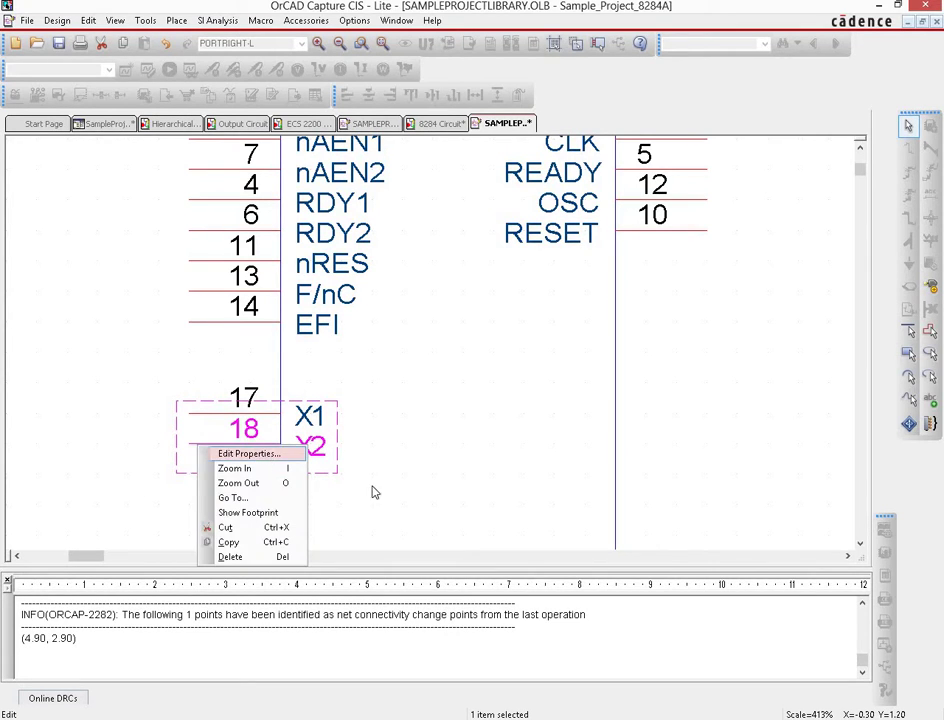
left_click(272, 455)
double_click(362, 375)
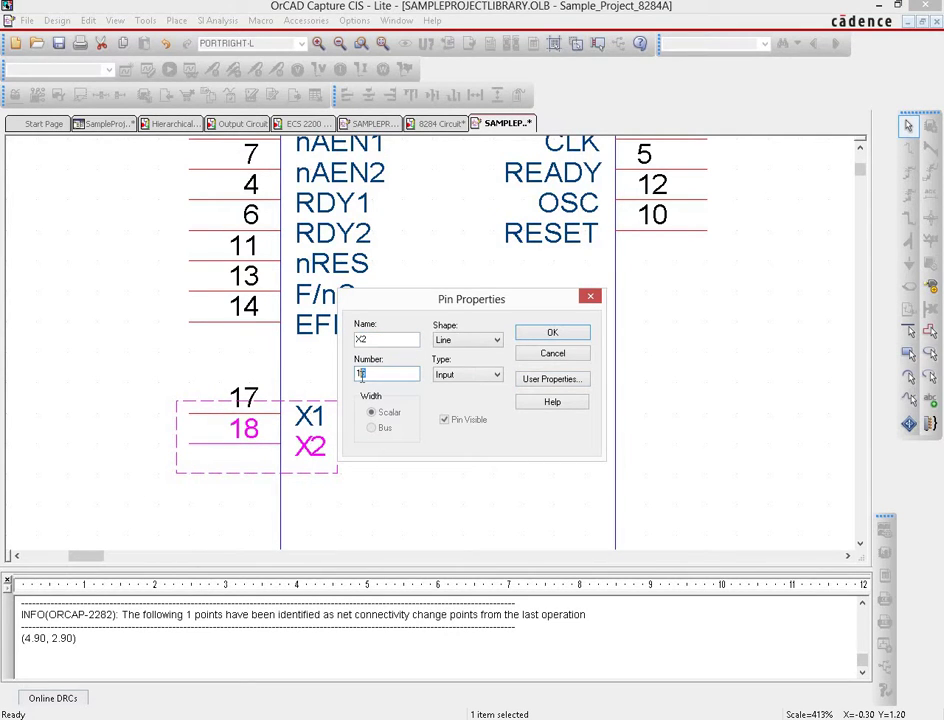
type("16")
left_click(552, 332)
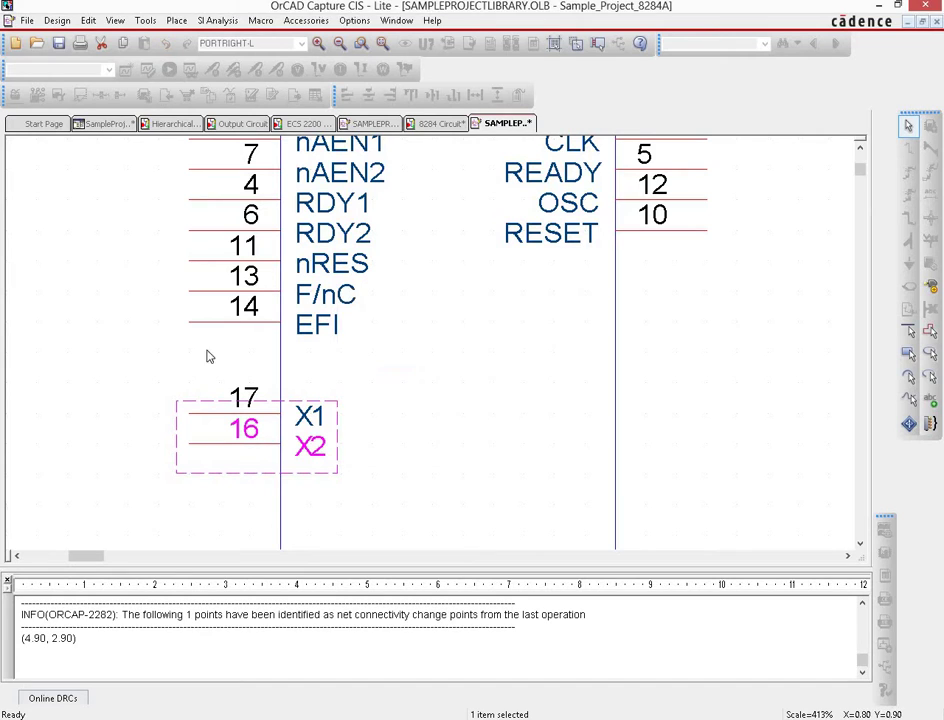
scroll(626, 398, "down", 3)
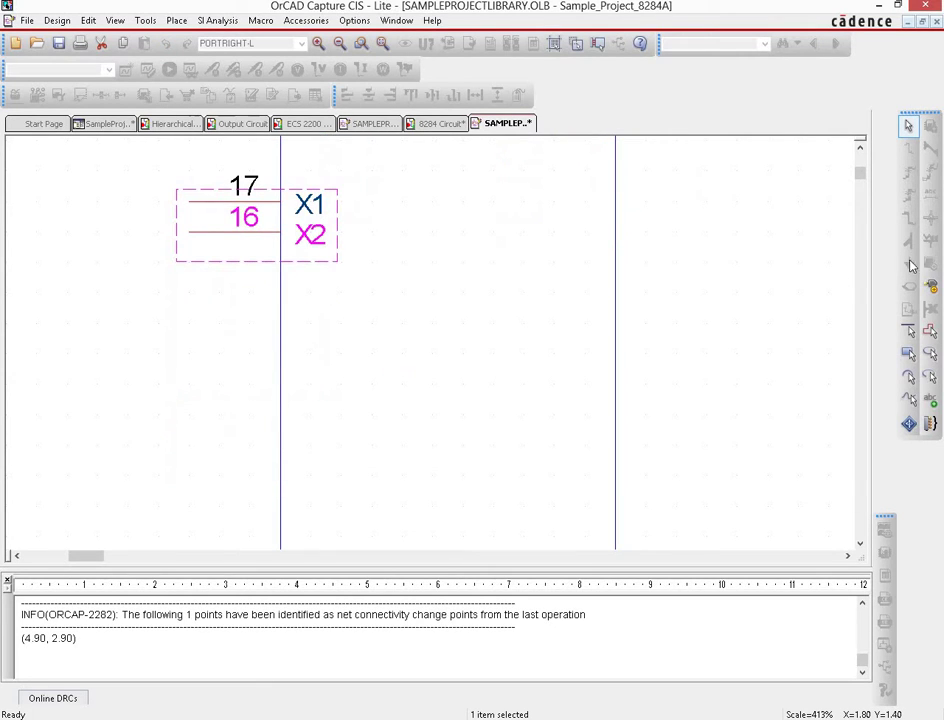
- Add visible Power pin VCC, number 18, on the body's left edge
left_click(932, 287)
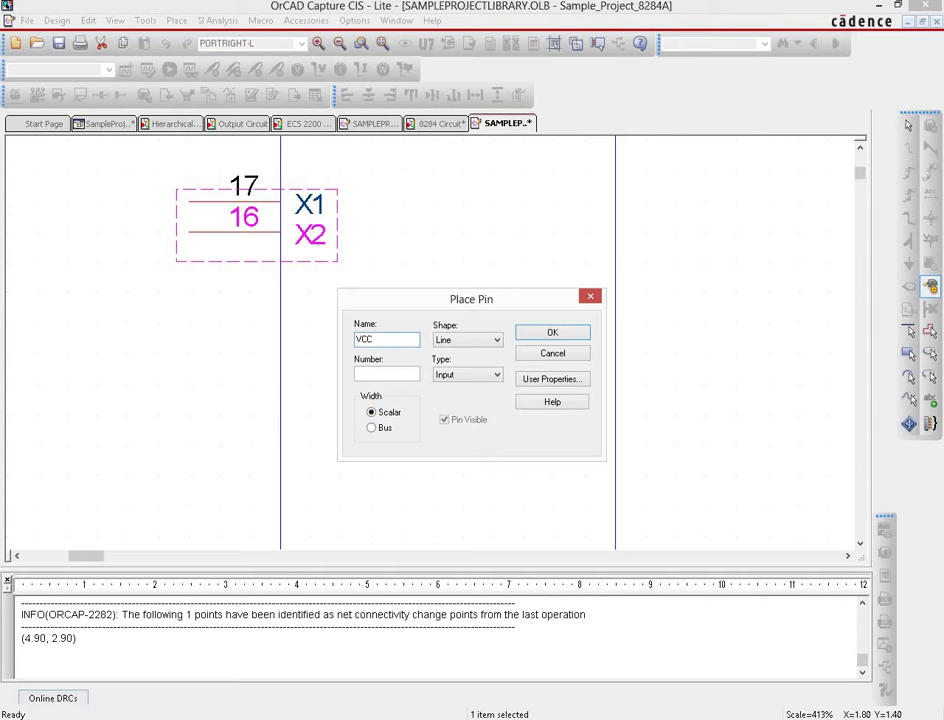
left_click(421, 689)
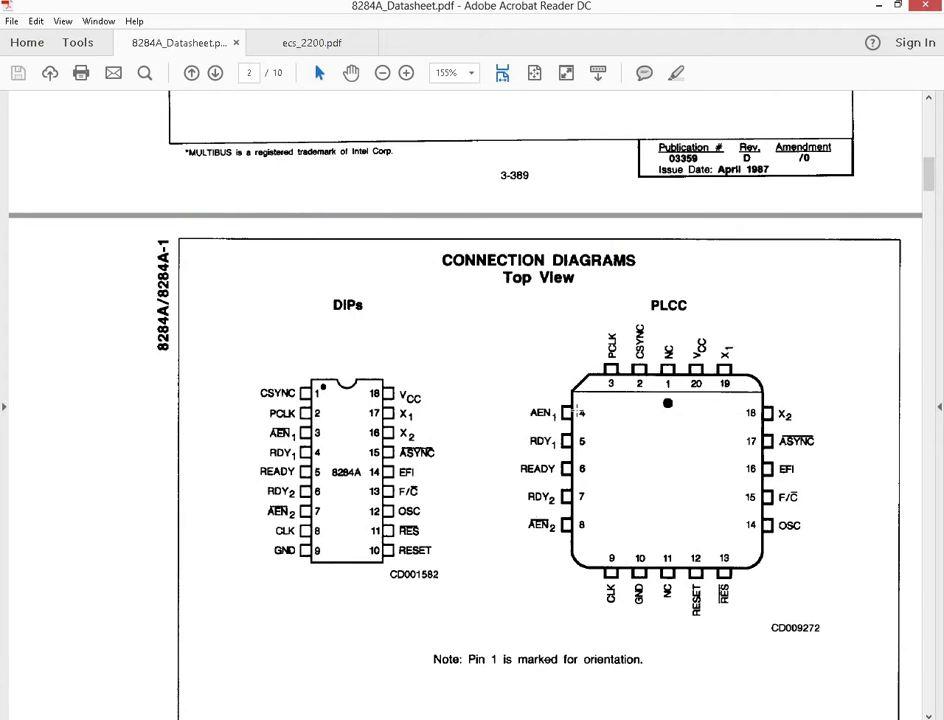
key("alt+Tab")
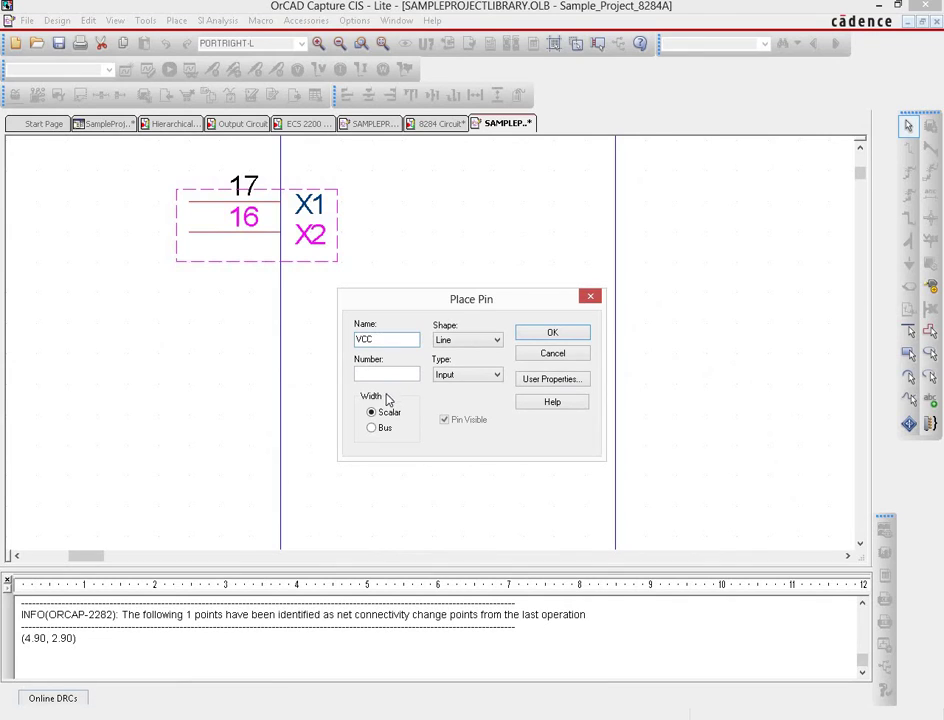
left_click(401, 374)
type("18")
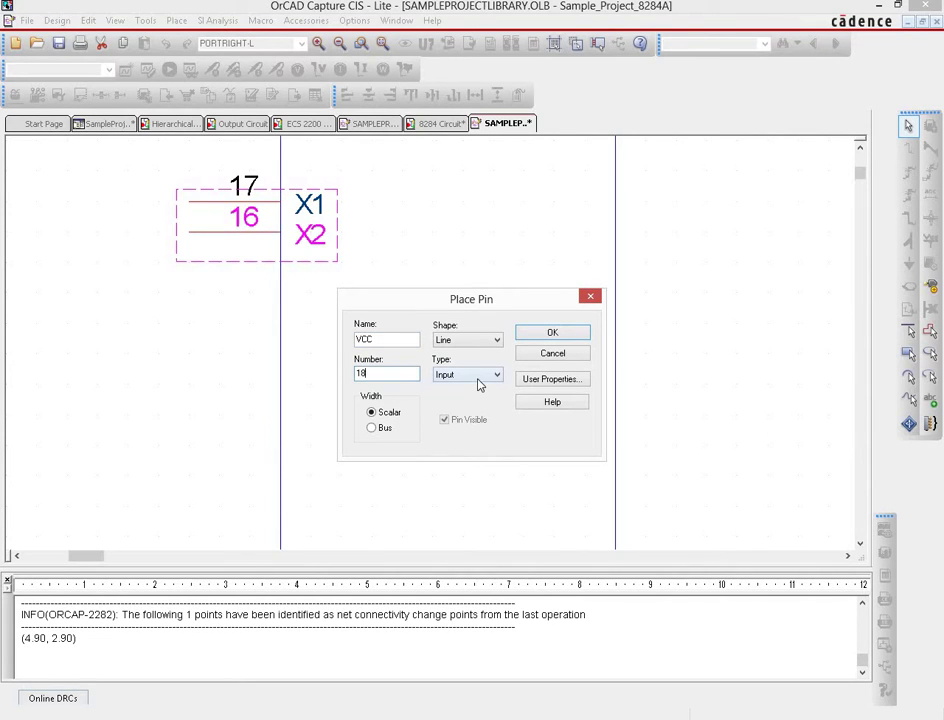
left_click(480, 376)
left_click(451, 468)
left_click(444, 420)
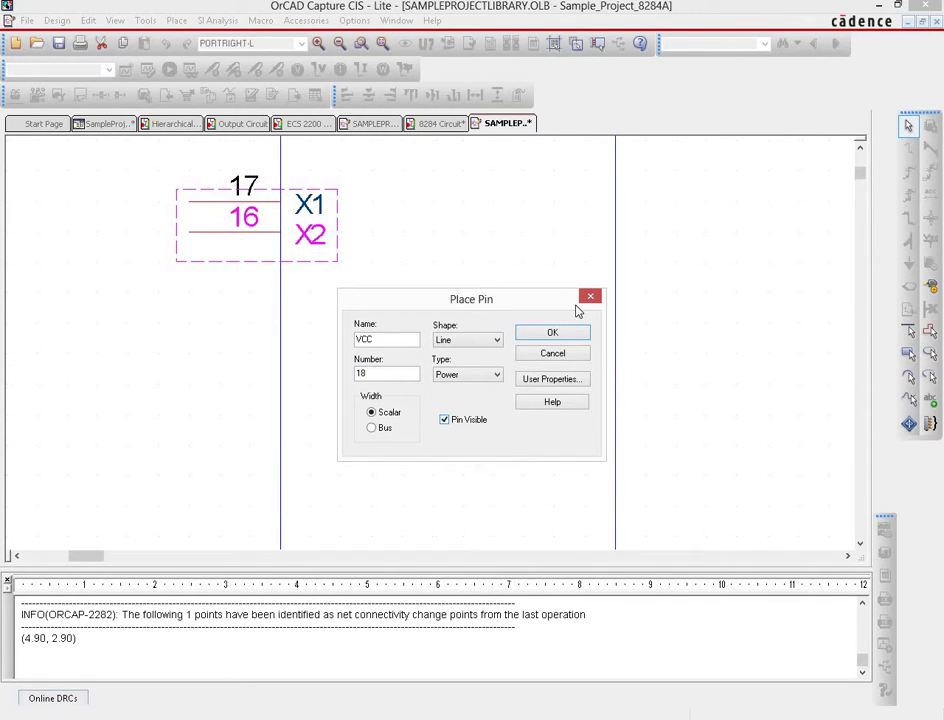
left_click(553, 334)
left_click(270, 351)
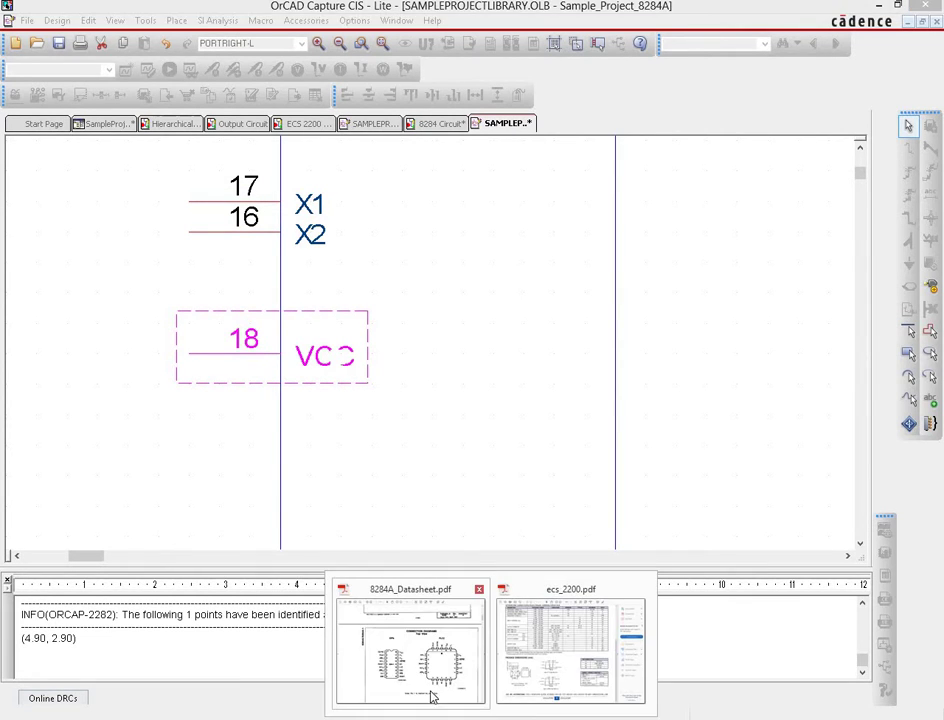
- Add pin GND, number 9, below VCC after checking the datasheet pin list
left_click(410, 660)
key("alt+Tab")
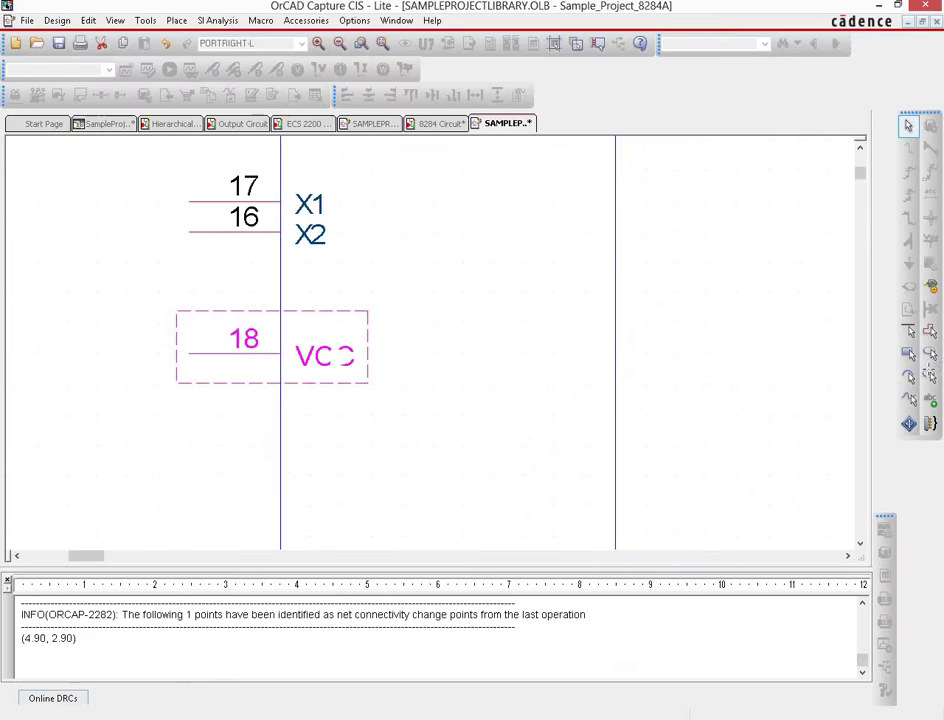
left_click(930, 286)
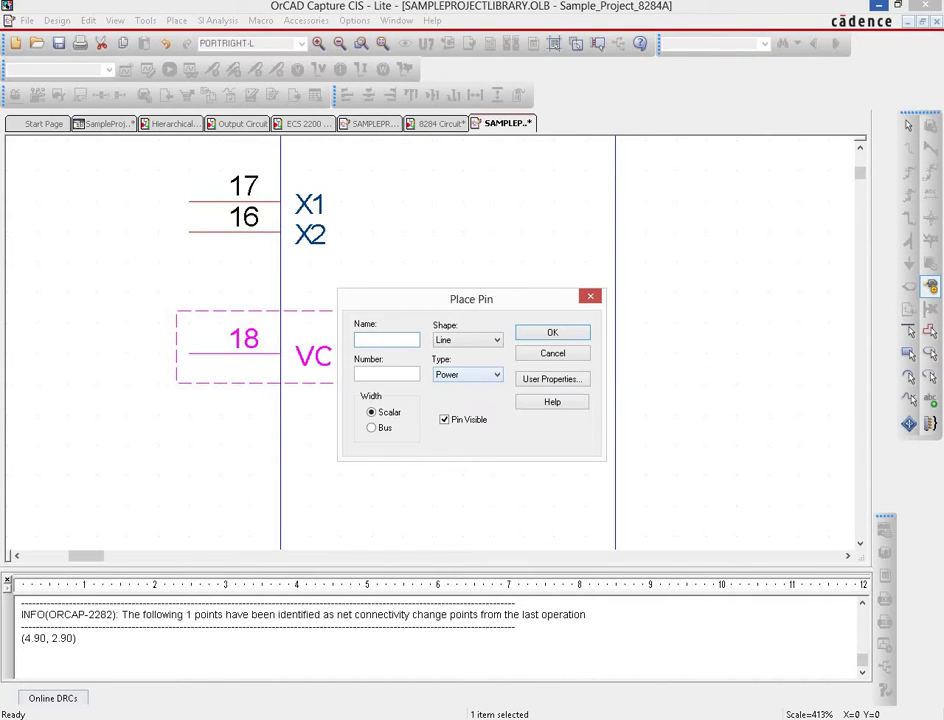
type("GND")
left_click(388, 372)
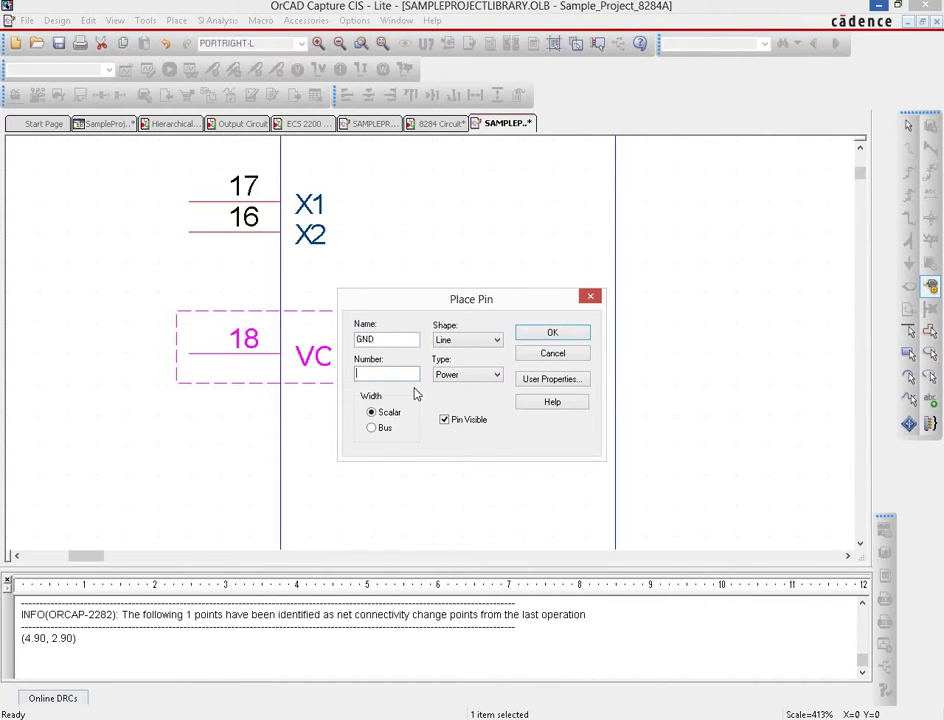
left_click(558, 335)
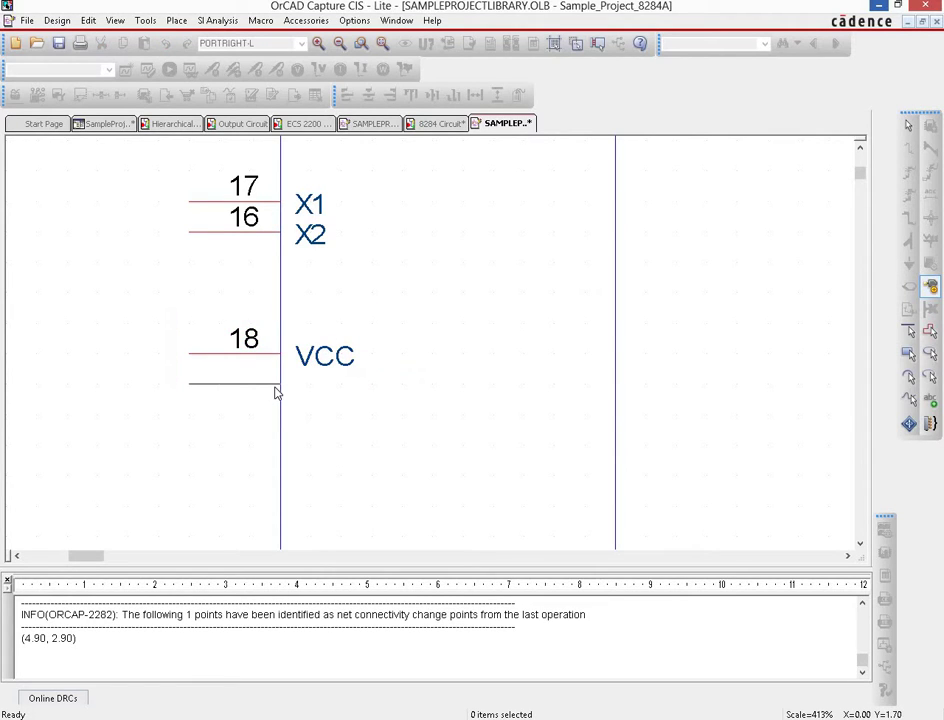
left_click(277, 393)
- End pin placement and drag the 8284A body's bottom edge up to just below GND
right_click(624, 346)
left_click(652, 350)
left_click(391, 435)
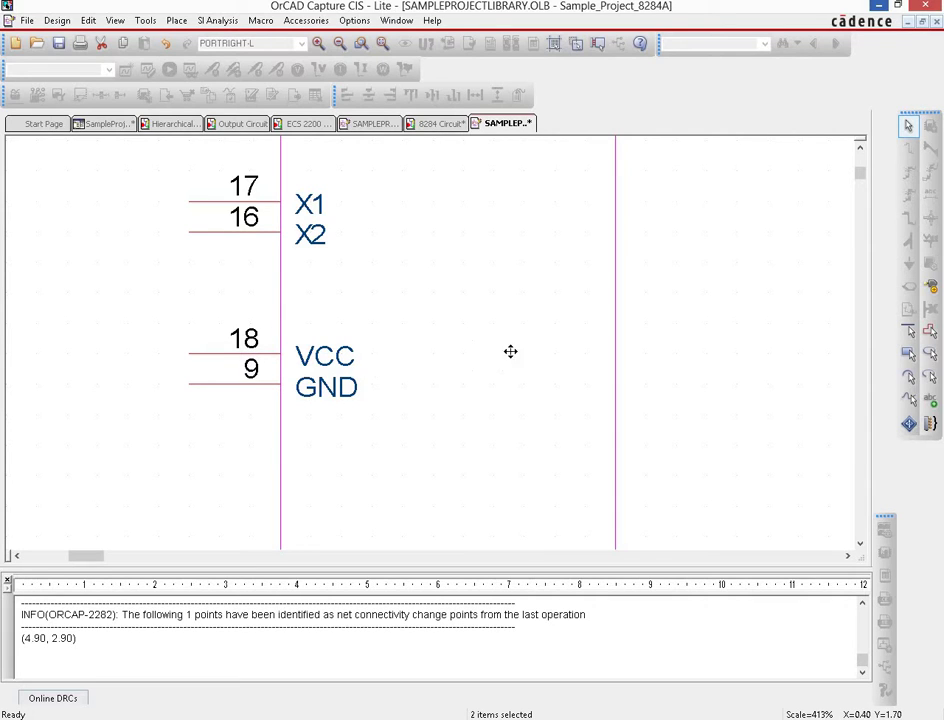
scroll(441, 356, "down", 2)
scroll(441, 360, "down", 4)
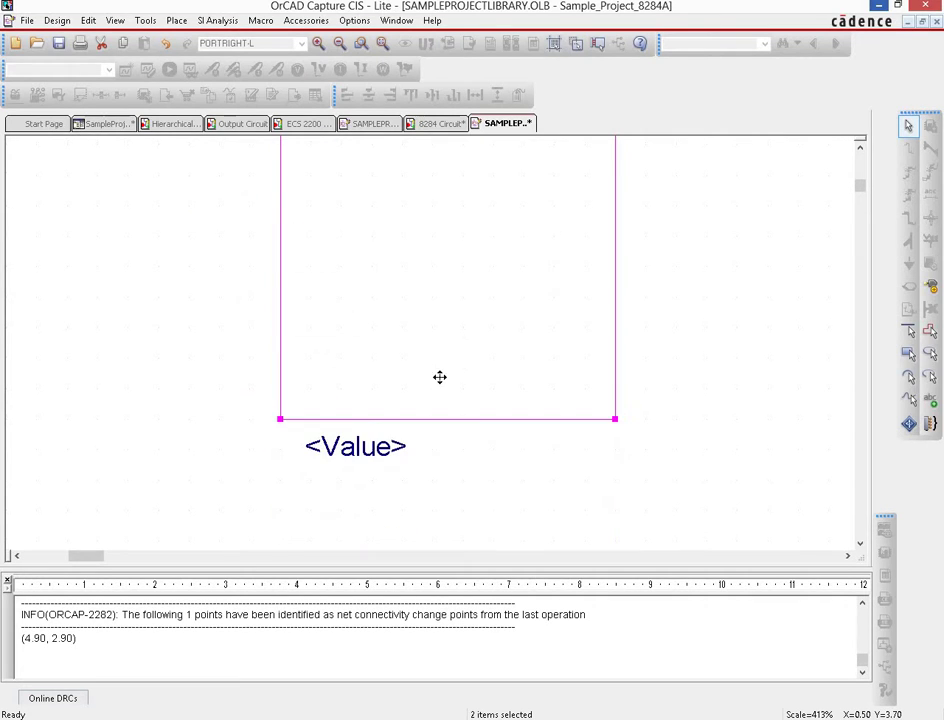
left_click_drag(616, 424, 618, 150)
scroll(695, 240, "up", 8)
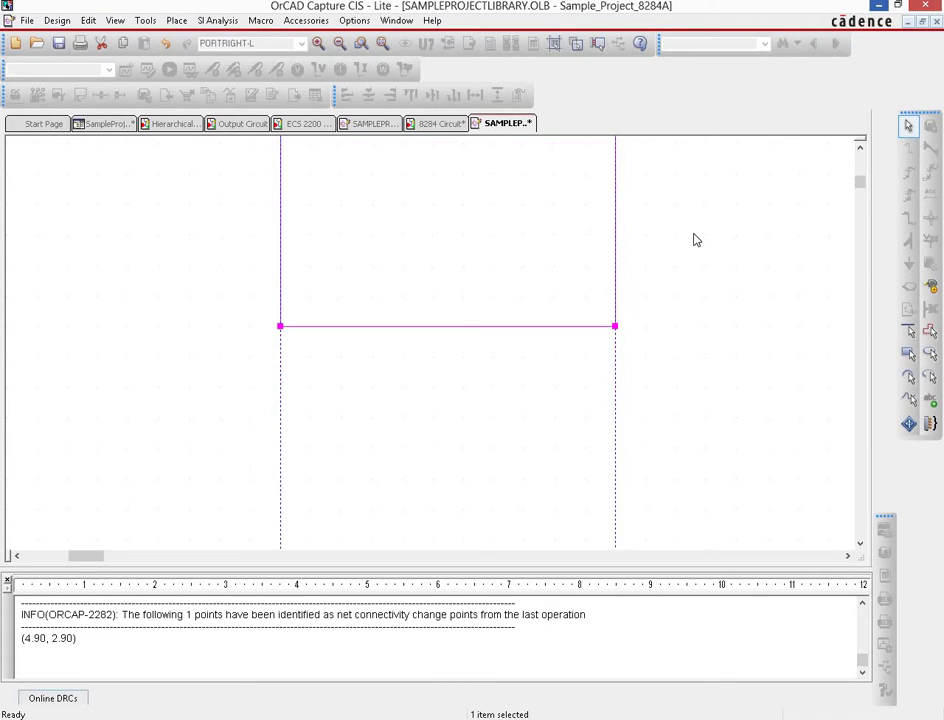
scroll(693, 270, "down", 2)
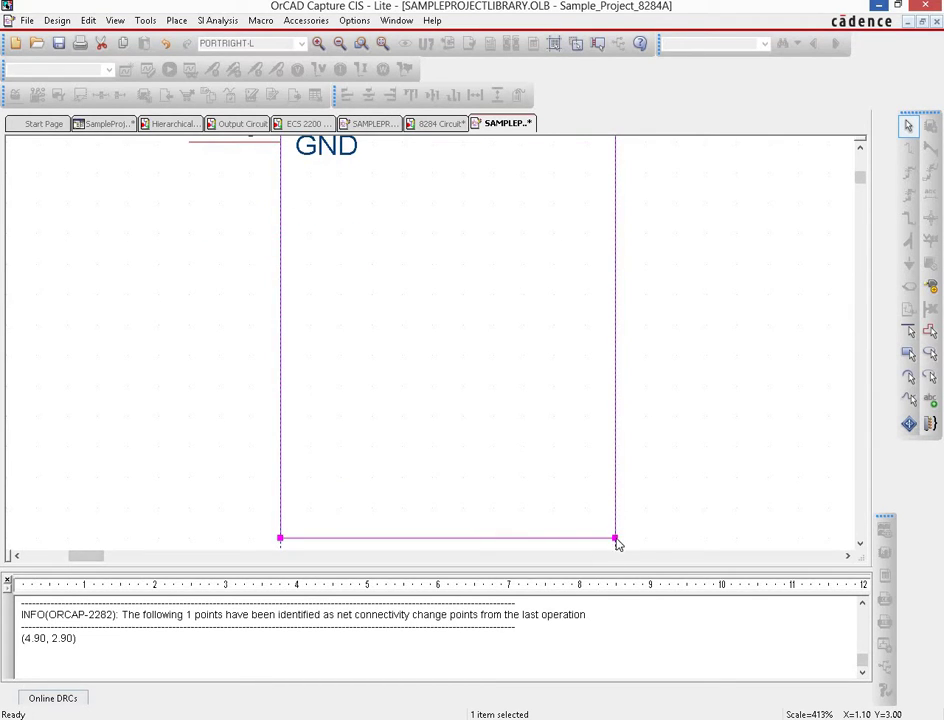
left_click_drag(616, 528, 617, 142)
scroll(693, 520, "down", 3)
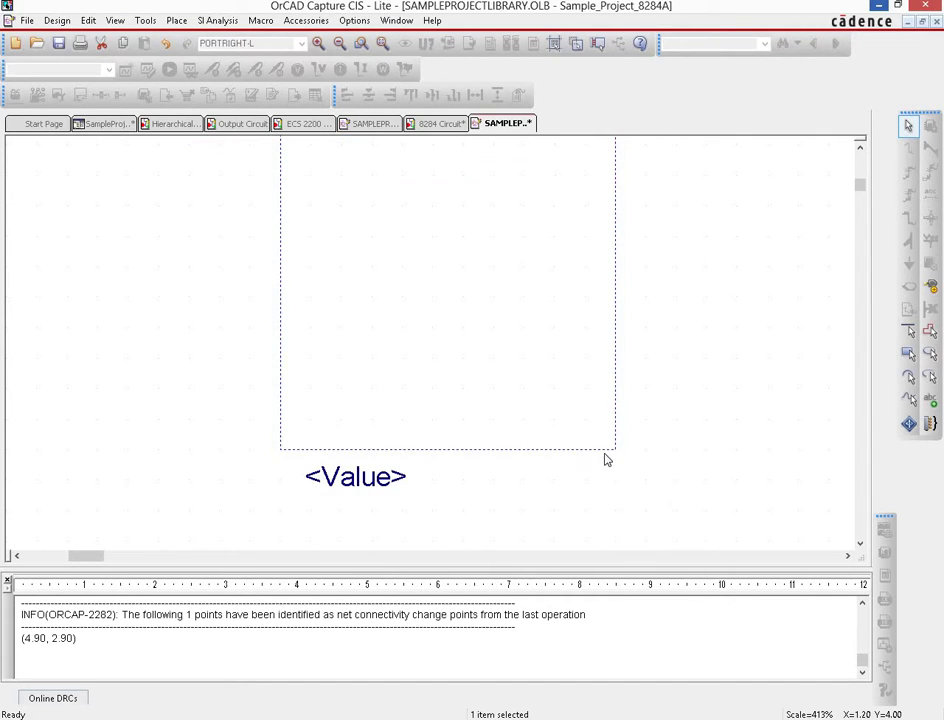
left_click(616, 452)
left_click(613, 430)
left_click_drag(614, 451, 620, 178)
scroll(668, 215, "up", 5)
scroll(681, 310, "down", 4)
left_click_drag(615, 473, 613, 173)
scroll(686, 225, "up", 3)
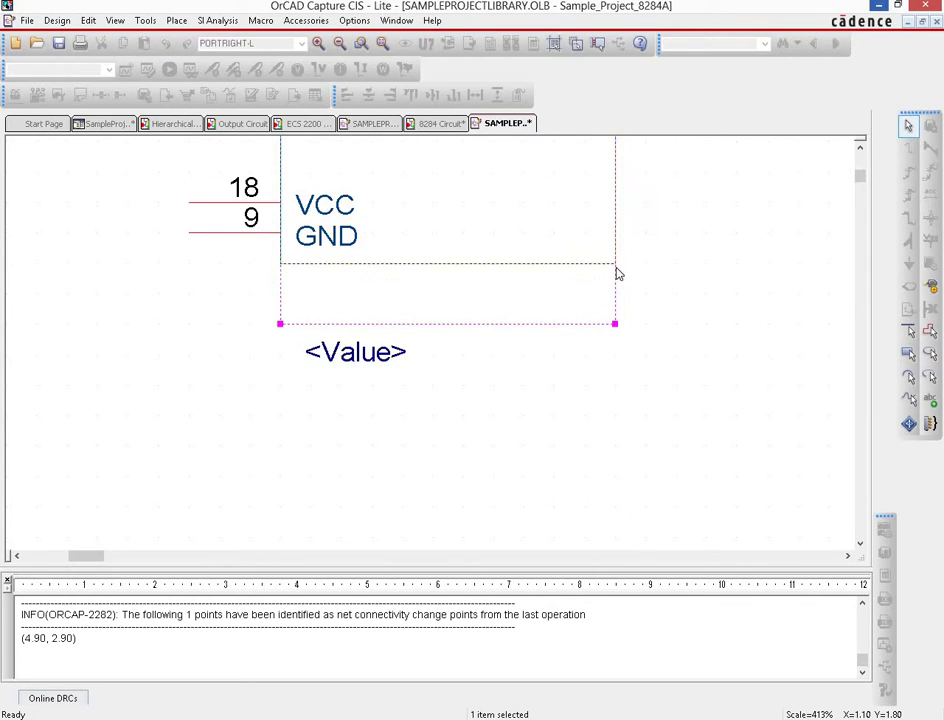
left_click_drag(617, 275, 617, 274)
- Set the part's Value label to 8284A and save the library
double_click(355, 352)
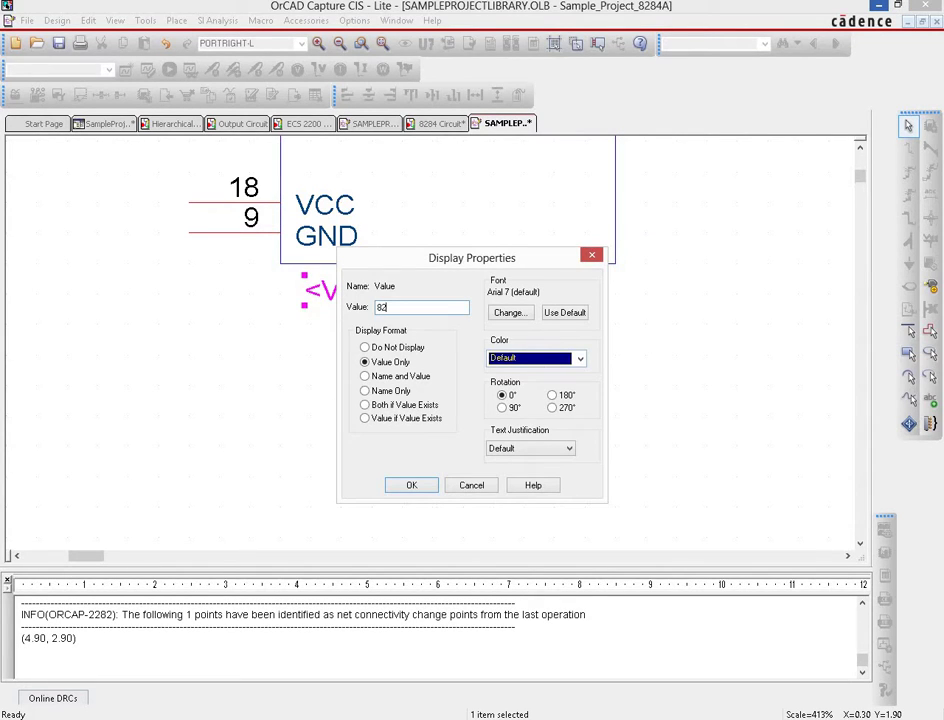
left_click(411, 484)
left_click(516, 394)
scroll(517, 399, "up", 1)
scroll(516, 399, "up", 15)
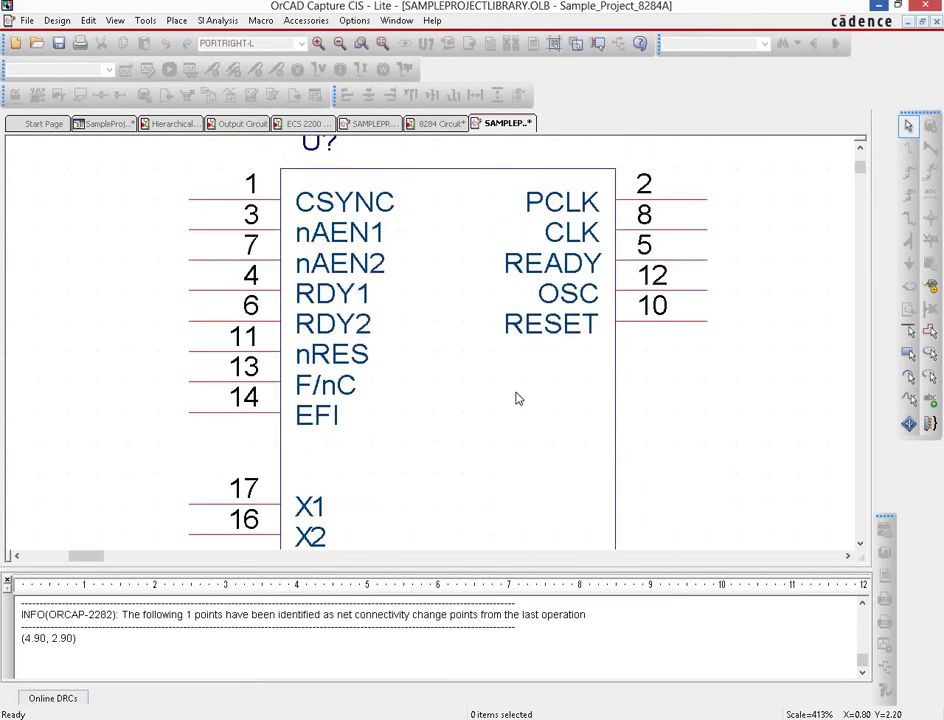
left_click(59, 42)
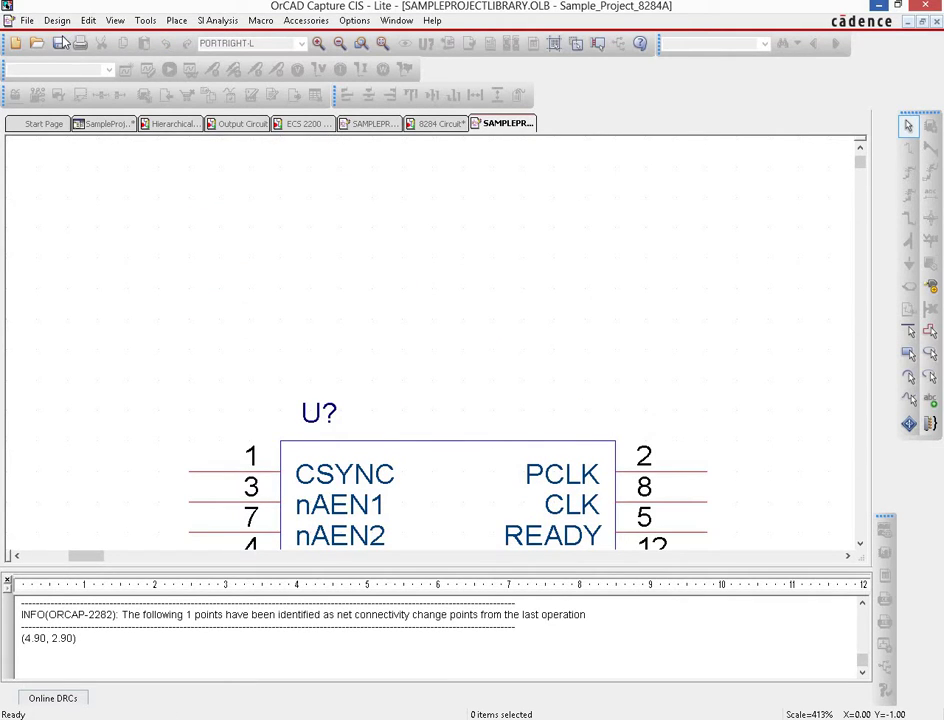
- Place Sample_Project_8284A as U1 on the 8284 Circuit page and save the design
left_click(441, 126)
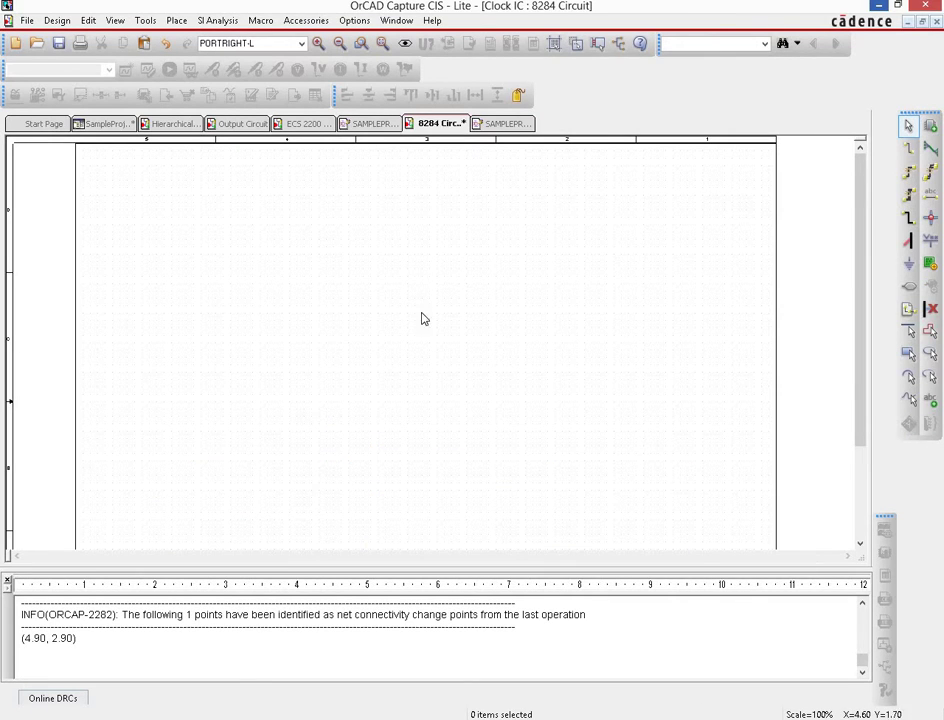
left_click(930, 127)
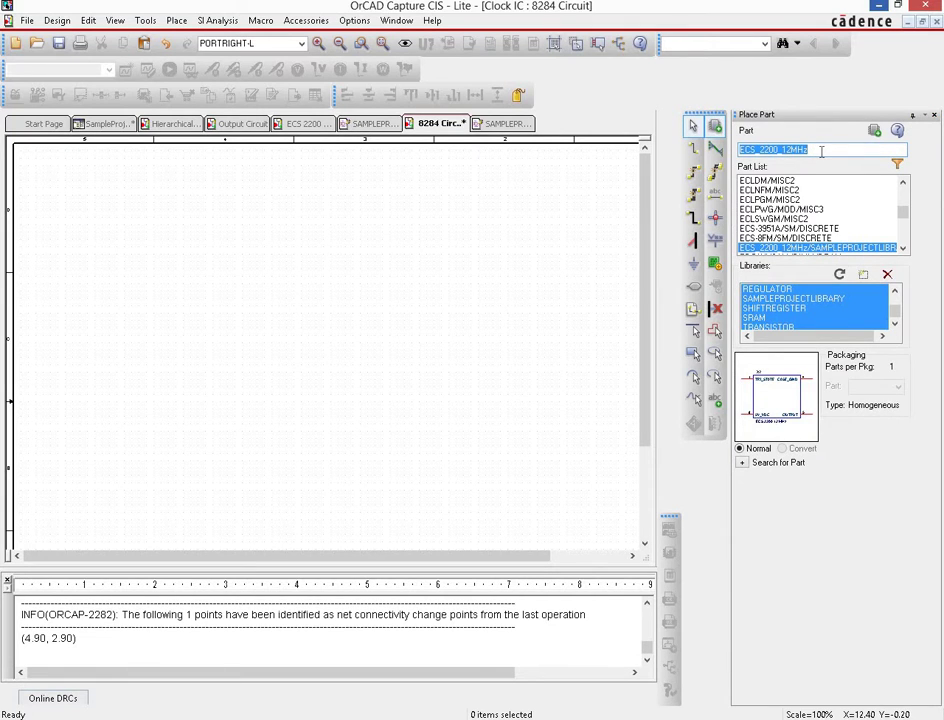
type("Sa")
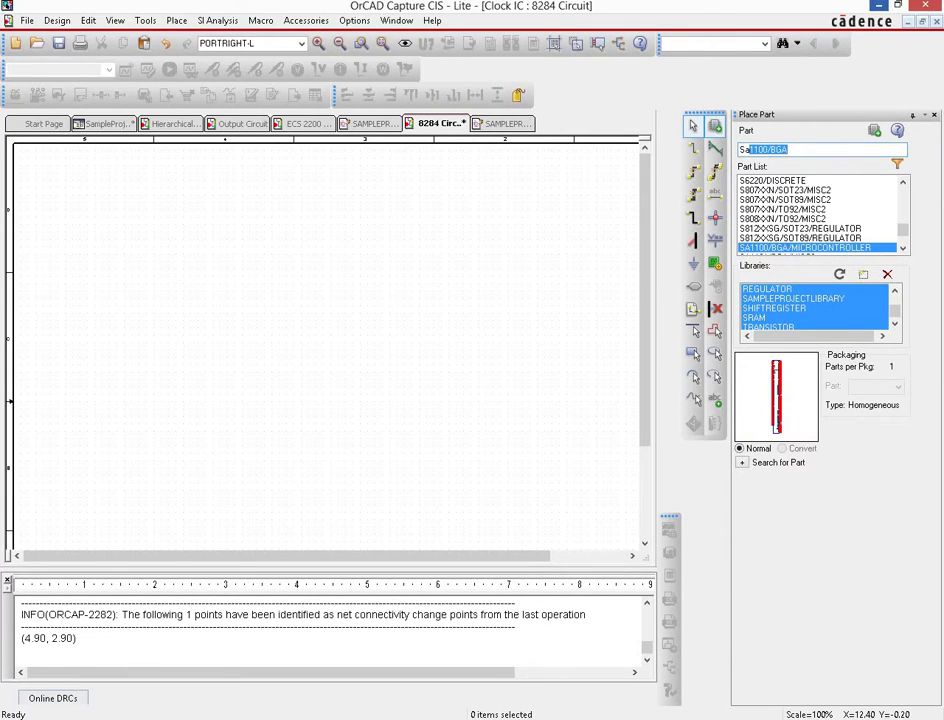
type("mple_Project_8284A")
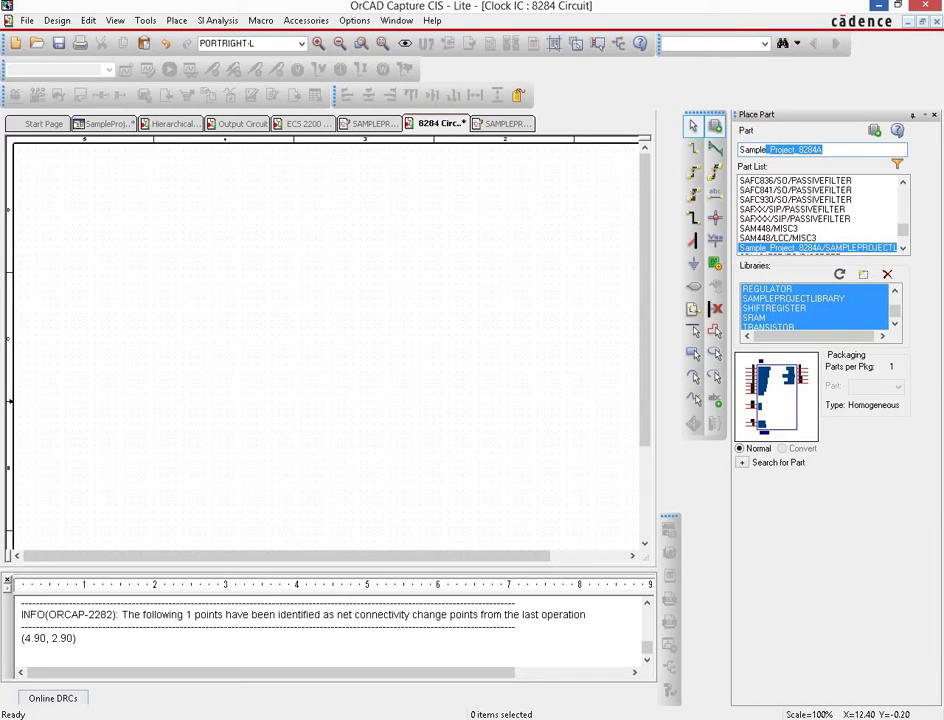
key("Return")
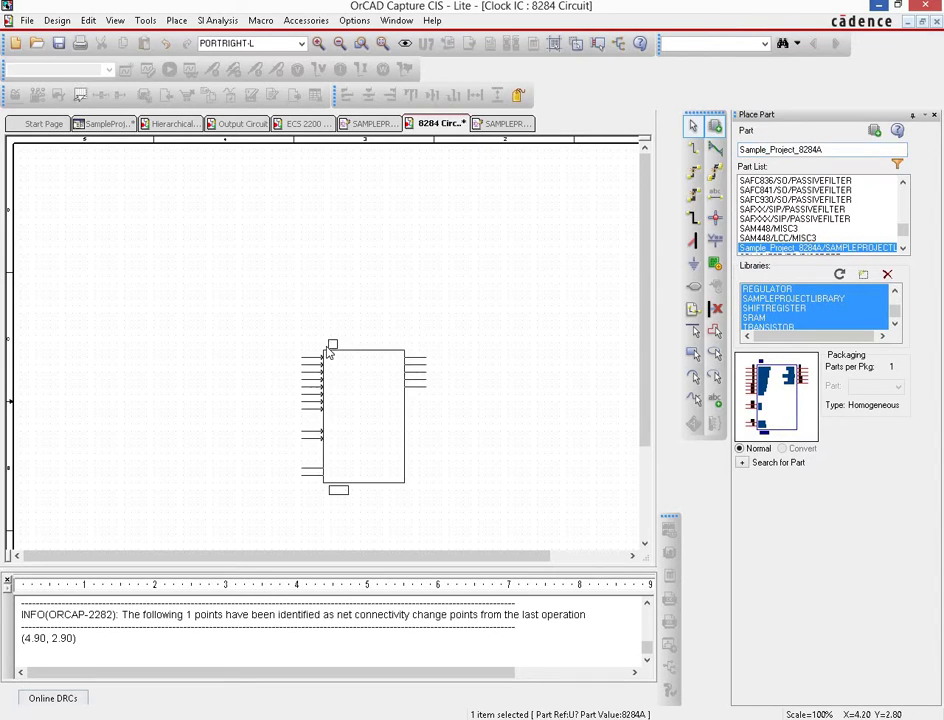
left_click(256, 296)
right_click(527, 250)
left_click(550, 256)
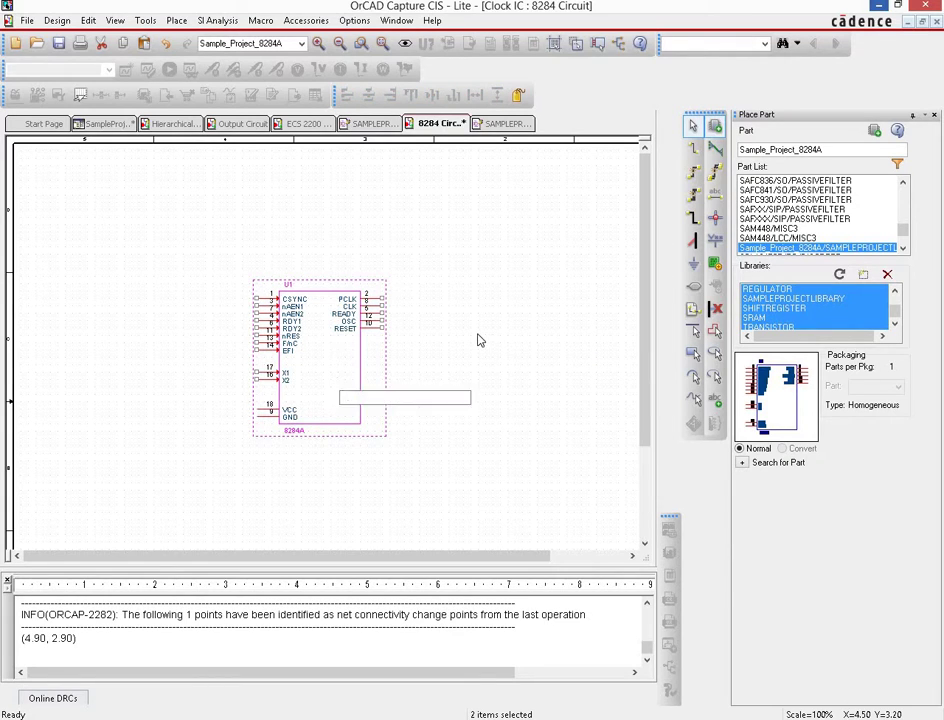
left_click(478, 340)
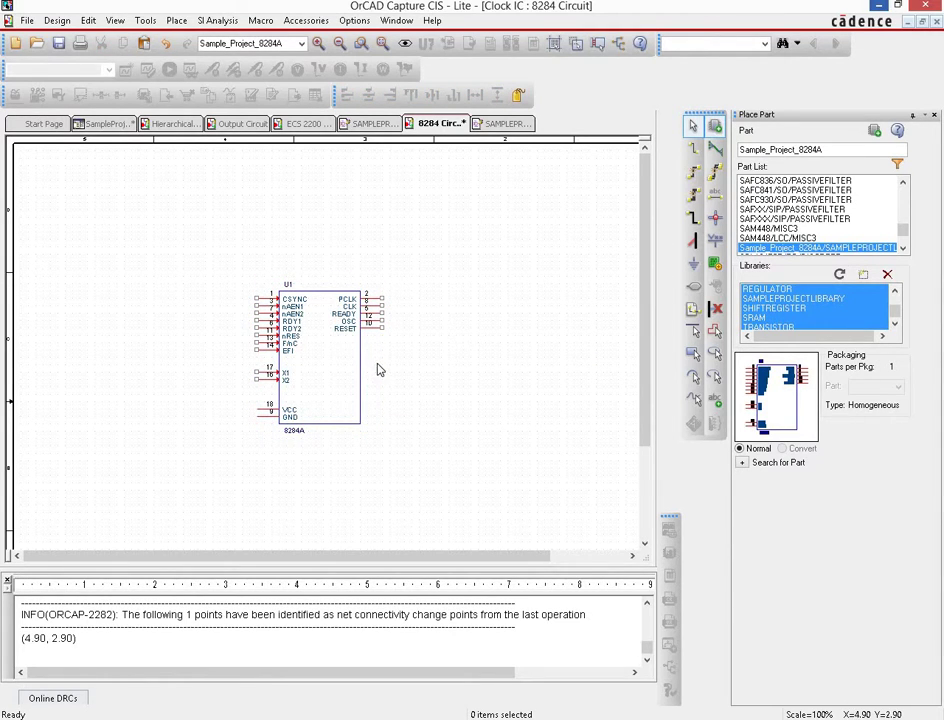
left_click(59, 44)
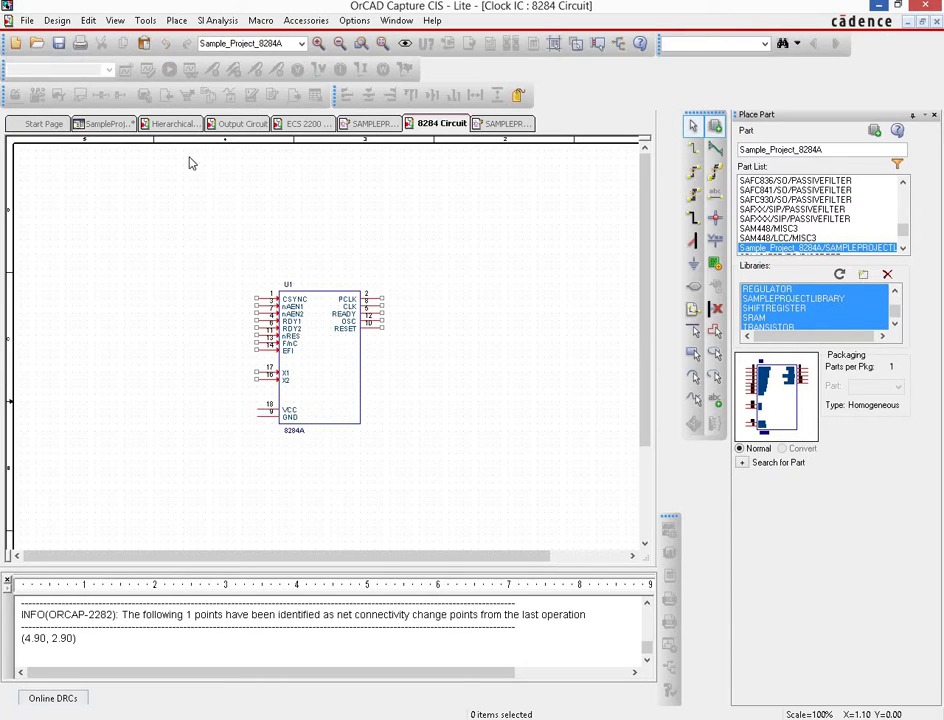